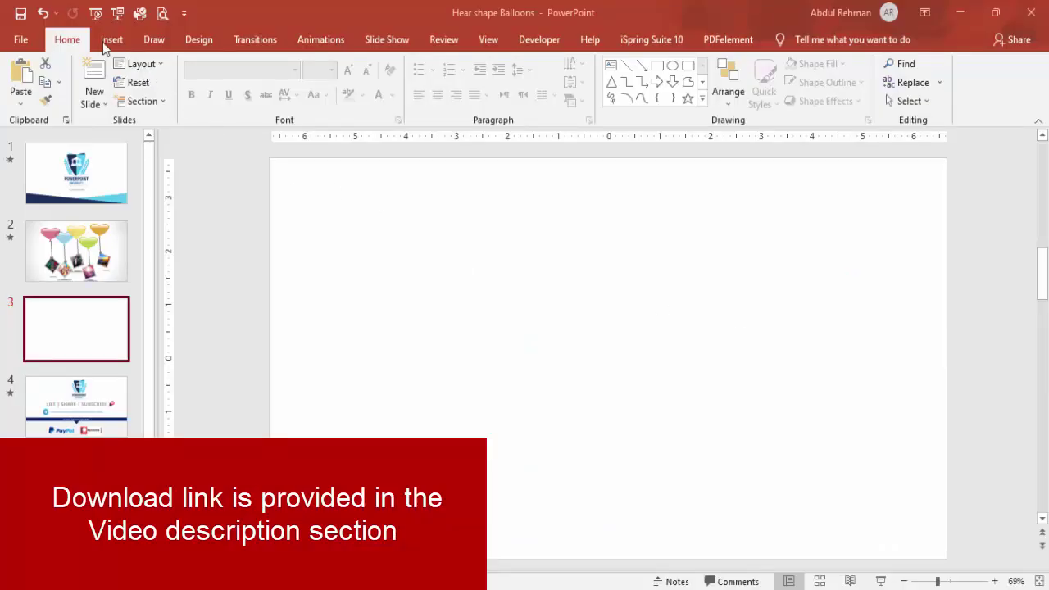
- Switch to the Insert ribbon with the blank third slide showing
{"action": "left_click", "coordinate": [105, 42]}
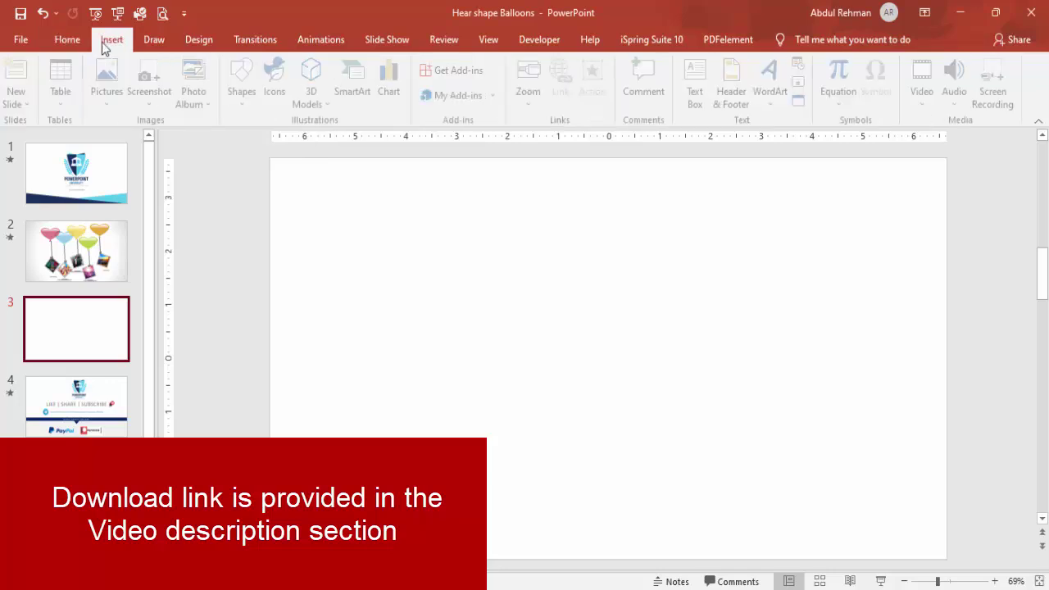
- Draw a 2.11" by 2.55" heart shape on slide 3 and shift it up and left
{"action": "left_click", "coordinate": [239, 100]}
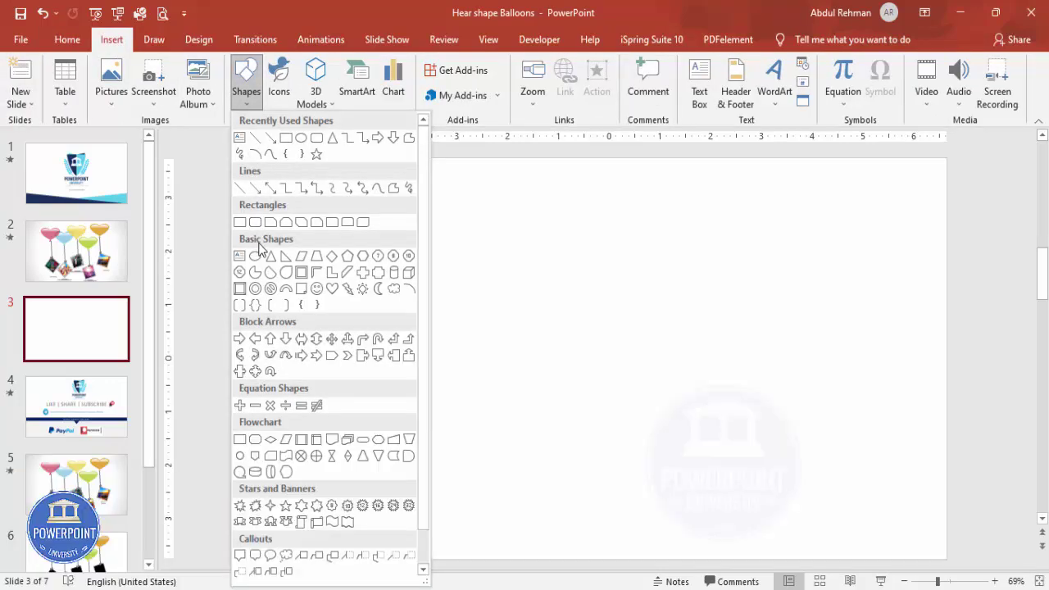
{"action": "left_click", "coordinate": [332, 290]}
{"action": "left_click_drag", "start_coordinate": [535, 235], "coordinate": [664, 346]}
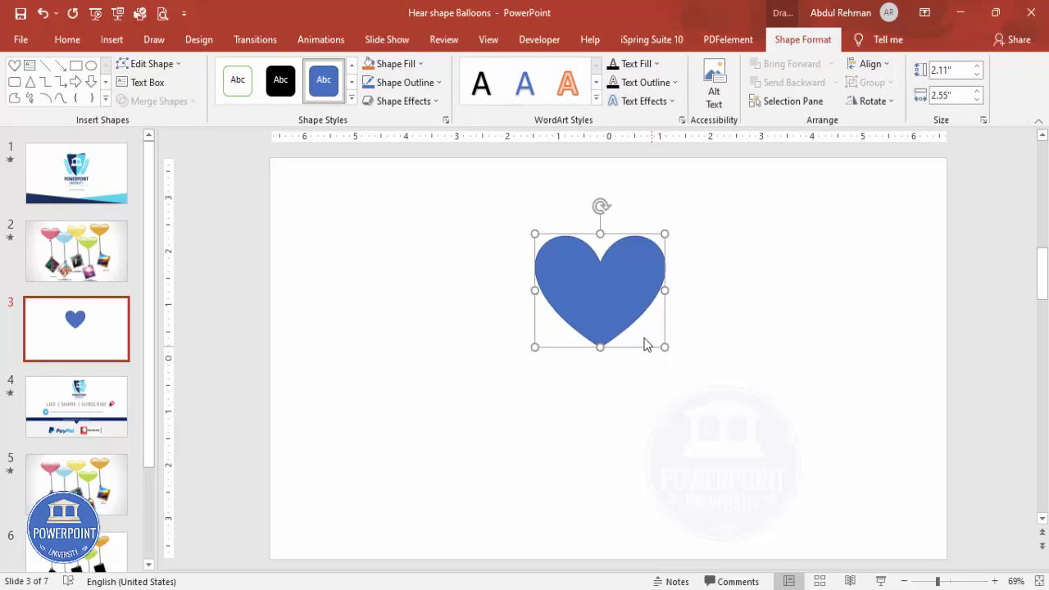
{"action": "left_click_drag", "start_coordinate": [614, 295], "coordinate": [529, 276]}
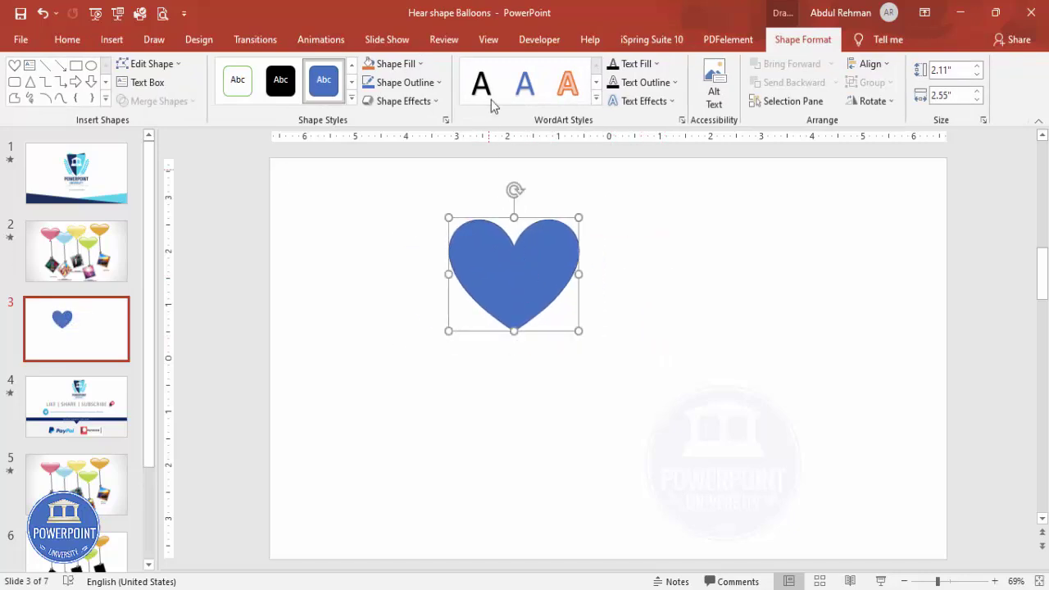
- Remove the heart's outline and give it a solid red fill
{"action": "left_click", "coordinate": [404, 82]}
{"action": "left_click", "coordinate": [422, 257]}
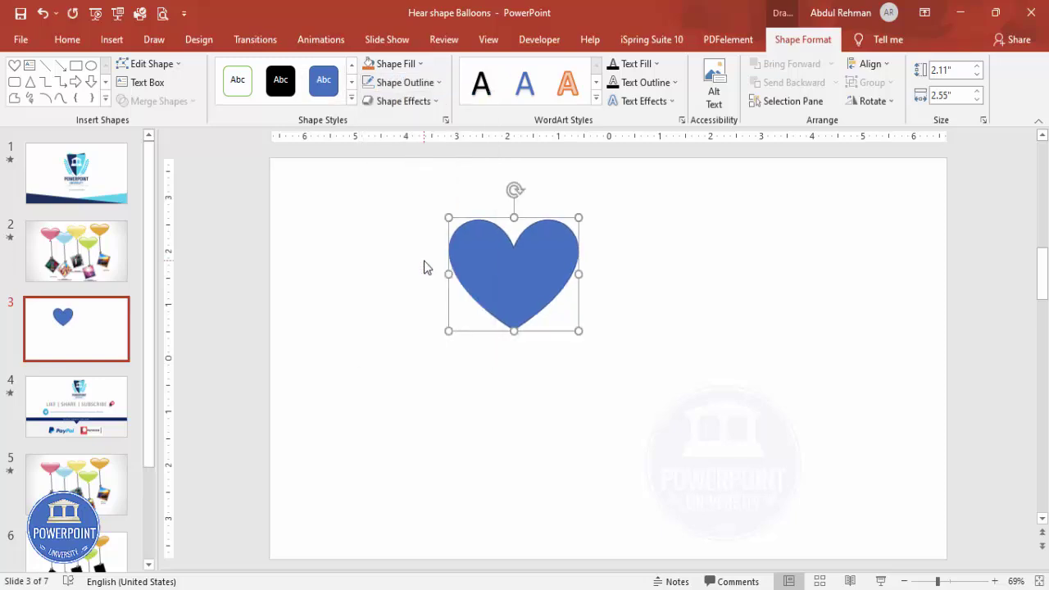
{"action": "left_click", "coordinate": [413, 70]}
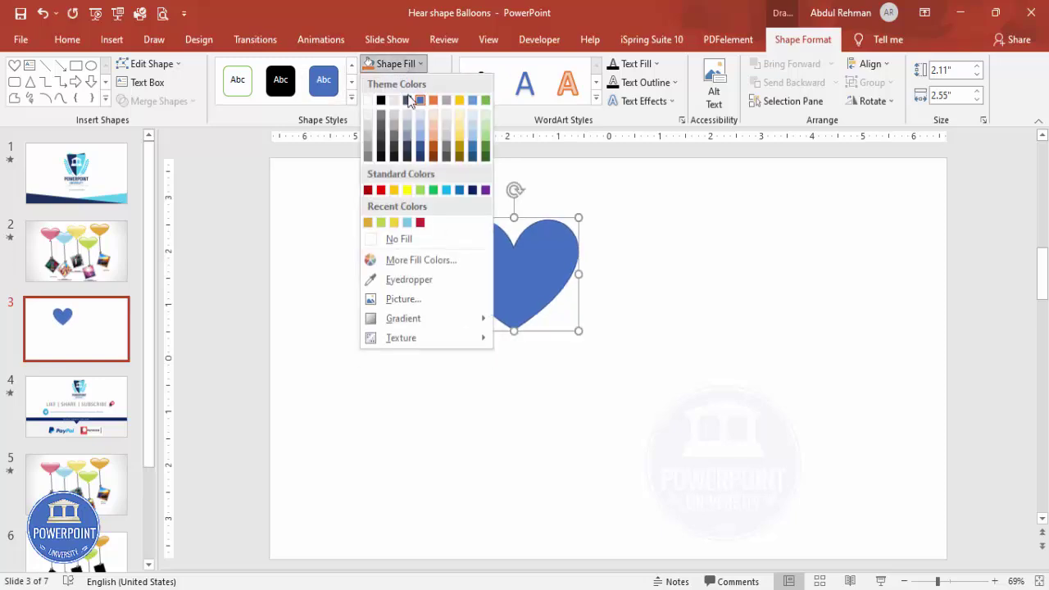
{"action": "left_click", "coordinate": [420, 224]}
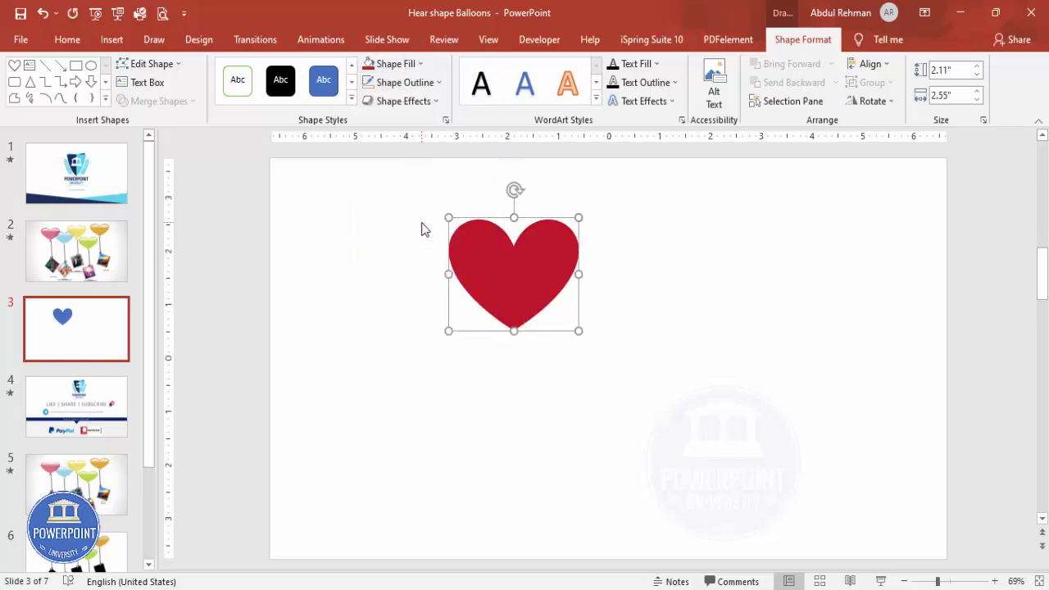
{"action": "left_click", "coordinate": [666, 293]}
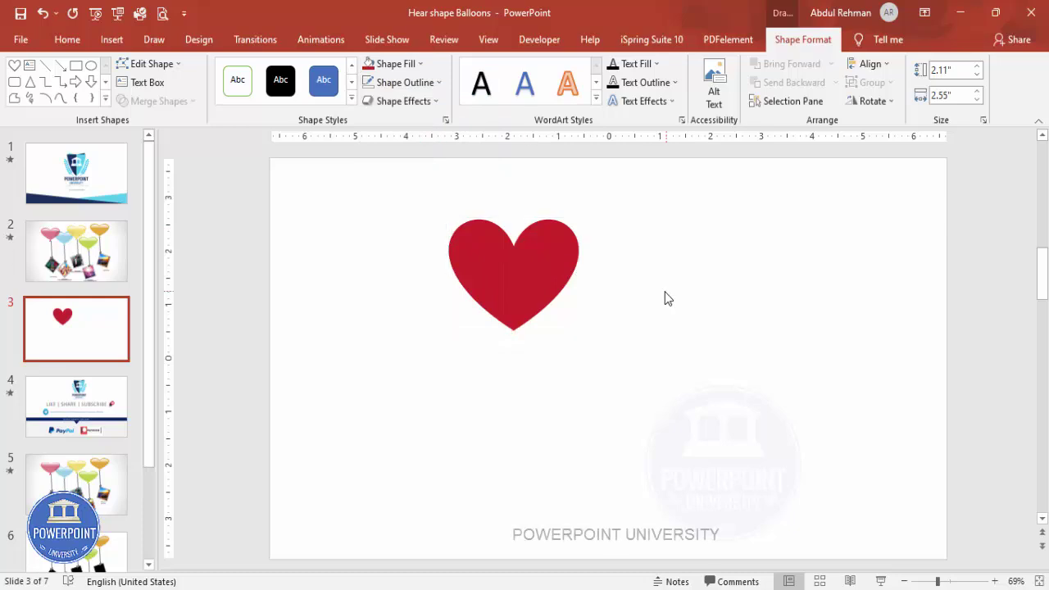
- Ctrl+drag the red heart to place a duplicate to its right
{"action": "left_click", "coordinate": [515, 271]}
{"action": "left_click_drag", "start_coordinate": [515, 270], "coordinate": [696, 299]}
{"action": "left_click", "coordinate": [483, 150]}
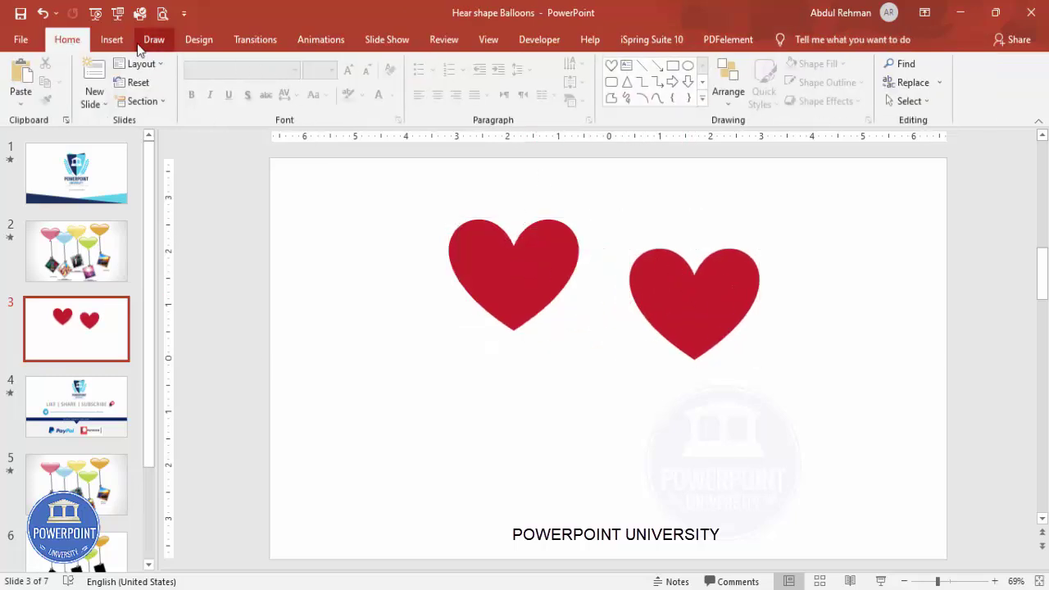
- Draw an oval across the copy's top and select both the oval and copied heart
{"action": "left_click", "coordinate": [111, 39]}
{"action": "left_click", "coordinate": [245, 103]}
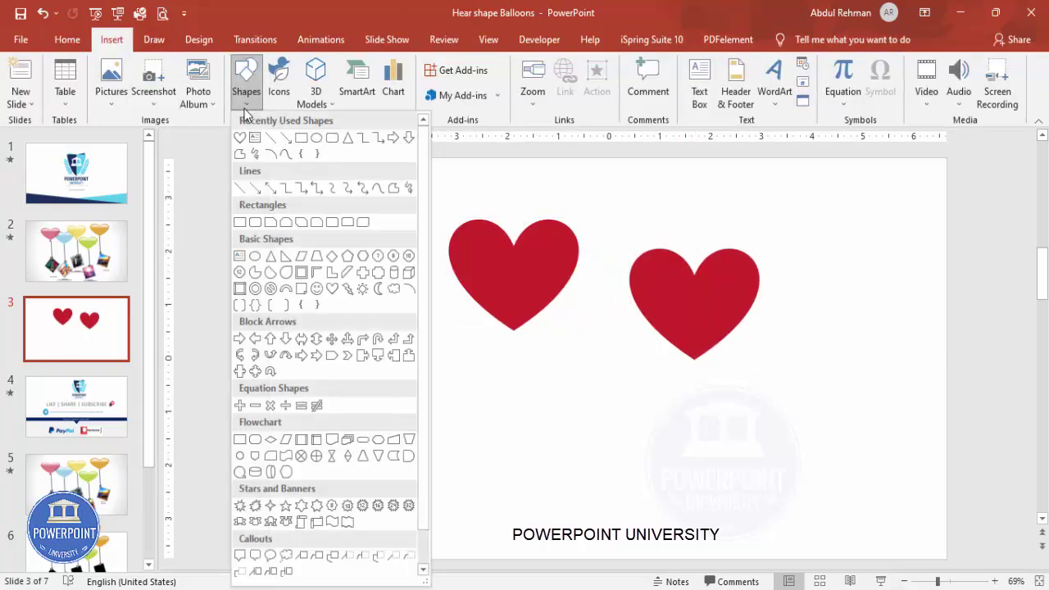
{"action": "left_click", "coordinate": [255, 258]}
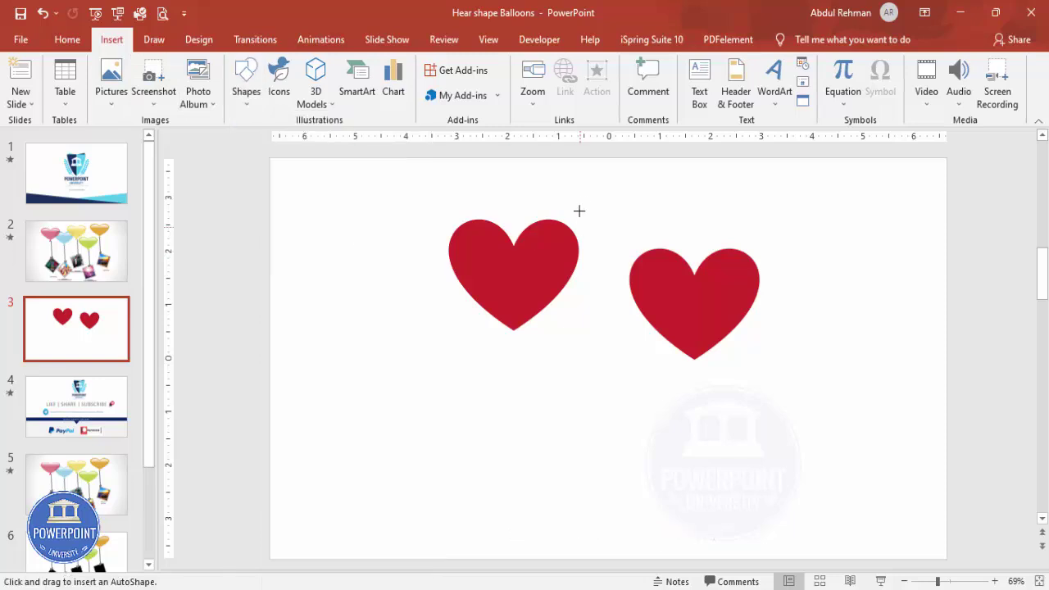
{"action": "left_click_drag", "start_coordinate": [587, 199], "coordinate": [803, 290]}
{"action": "left_click", "coordinate": [734, 319]}
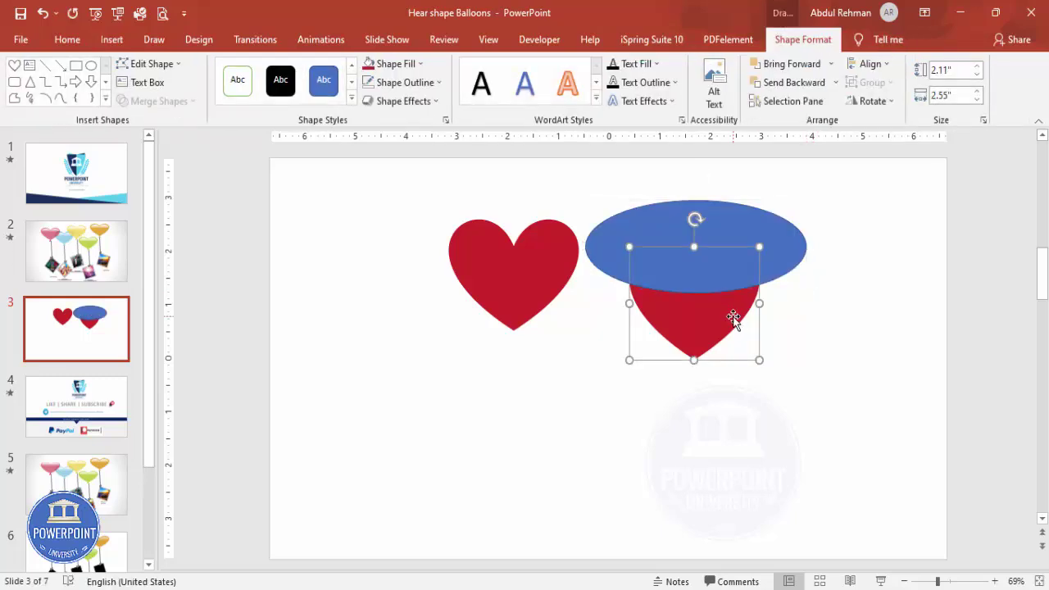
{"action": "left_click", "coordinate": [776, 230], "text": "shift"}
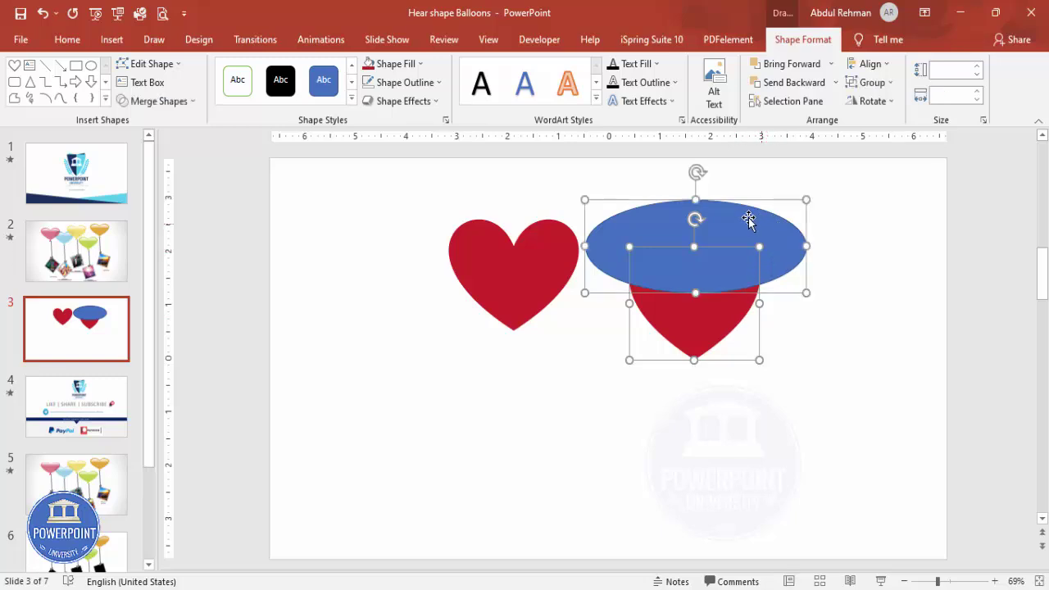
- Intersect the heart and oval, then move the resulting cap onto the left heart
{"action": "left_click", "coordinate": [164, 101]}
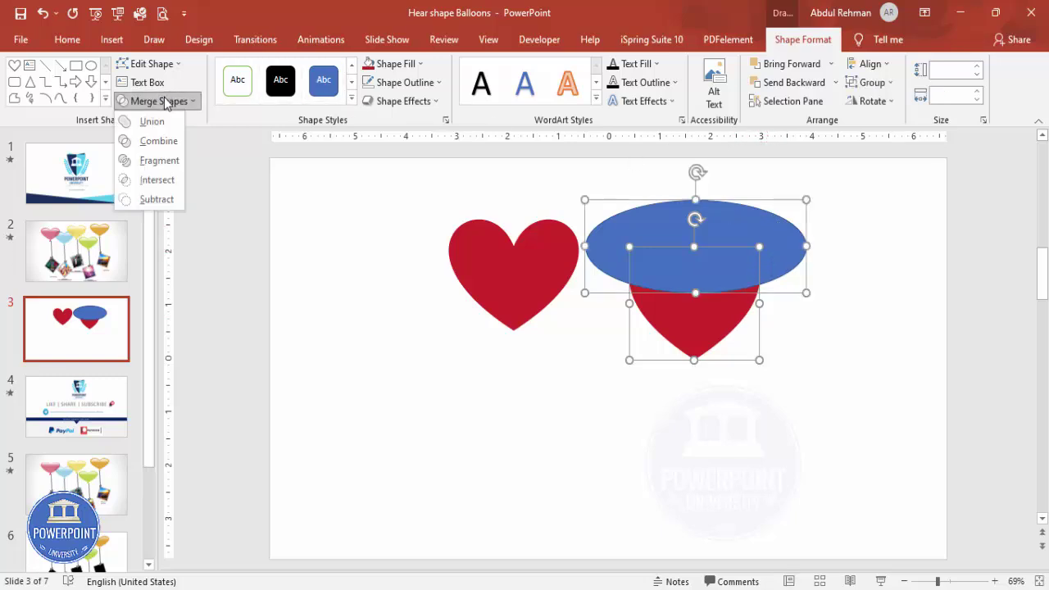
{"action": "left_click", "coordinate": [158, 181]}
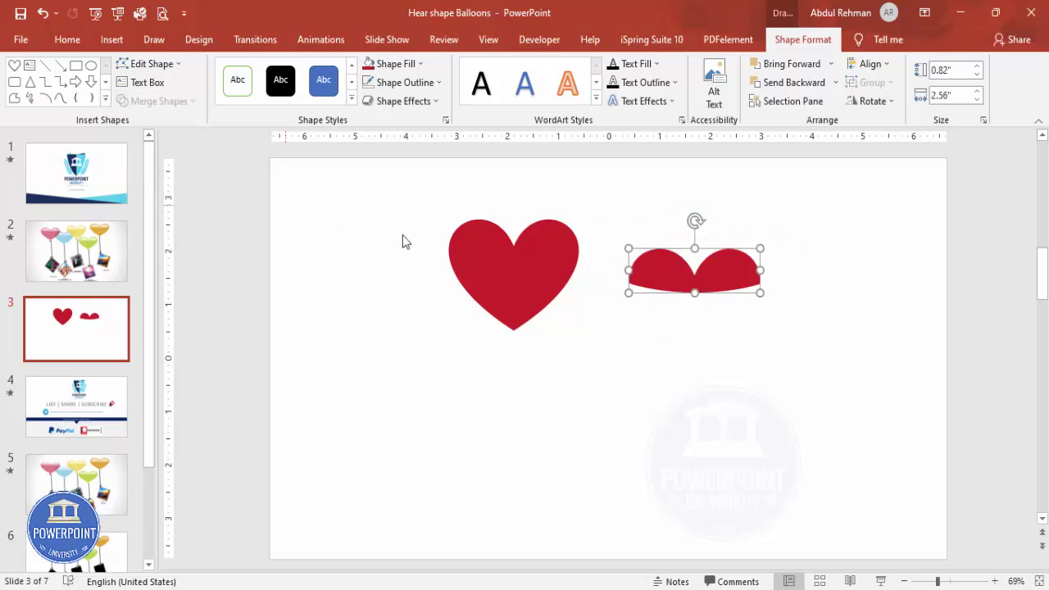
{"action": "left_click_drag", "start_coordinate": [735, 271], "coordinate": [584, 259]}
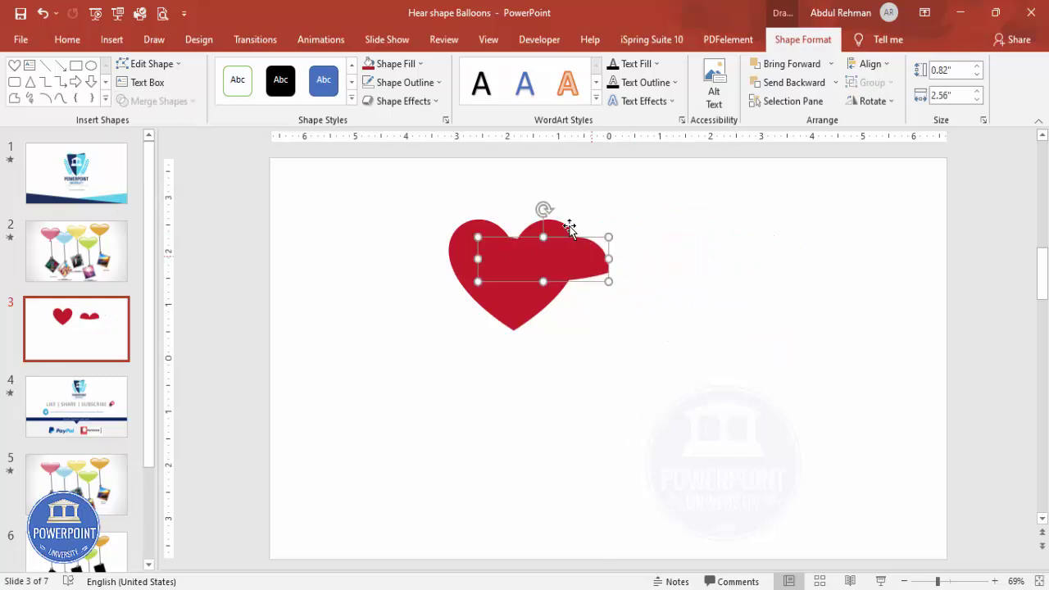
- Fill the cap white, then resize and nudge it to fit the heart's top
{"action": "left_click", "coordinate": [393, 66]}
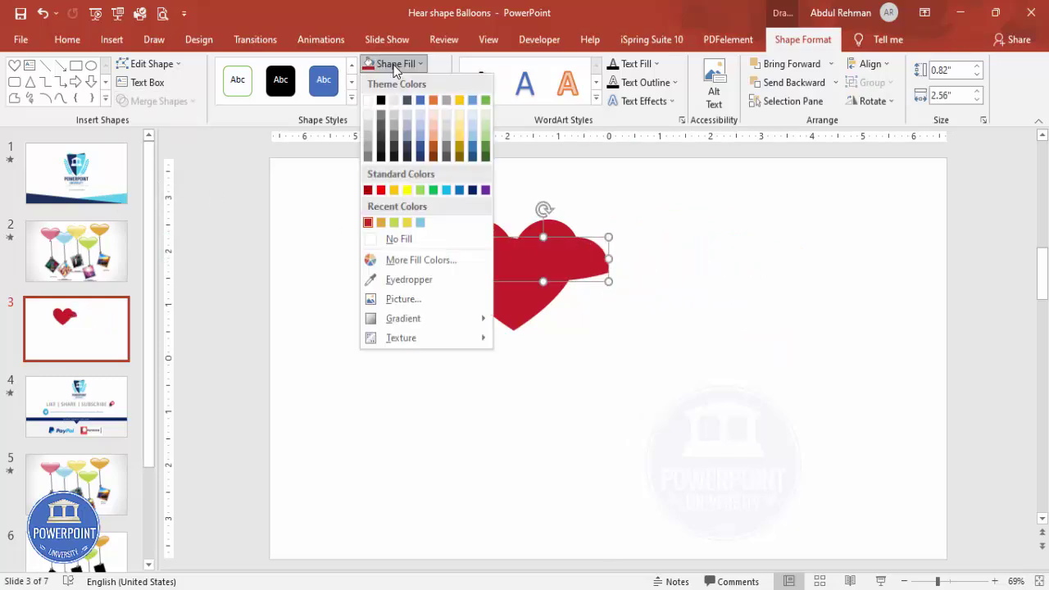
{"action": "left_click", "coordinate": [369, 102]}
{"action": "left_click_drag", "start_coordinate": [576, 262], "coordinate": [557, 253]}
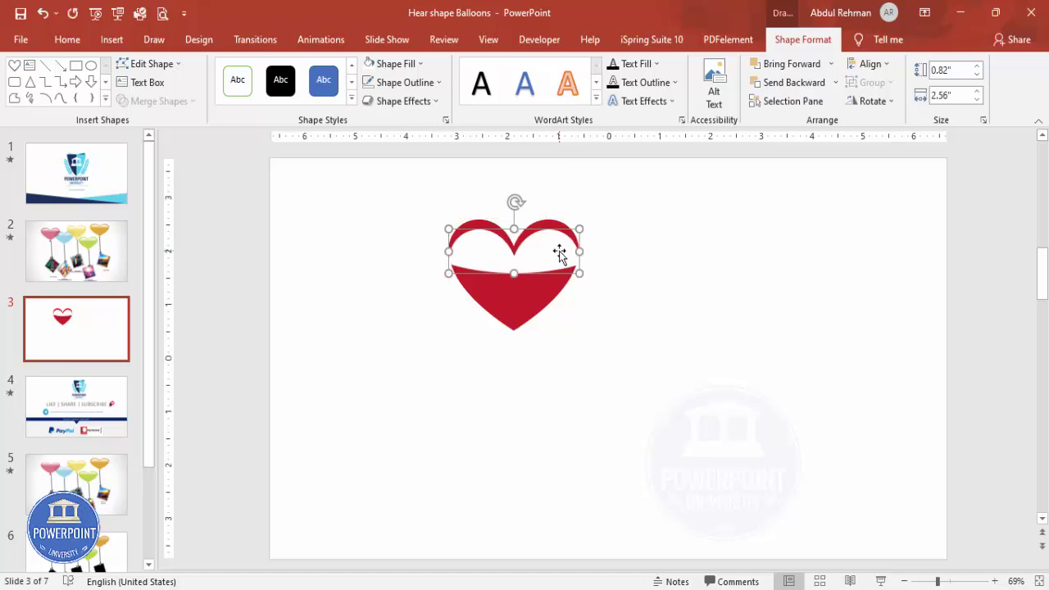
{"action": "left_click_drag", "start_coordinate": [448, 272], "coordinate": [451, 253]}
{"action": "left_click_drag", "start_coordinate": [578, 252], "coordinate": [537, 258]}
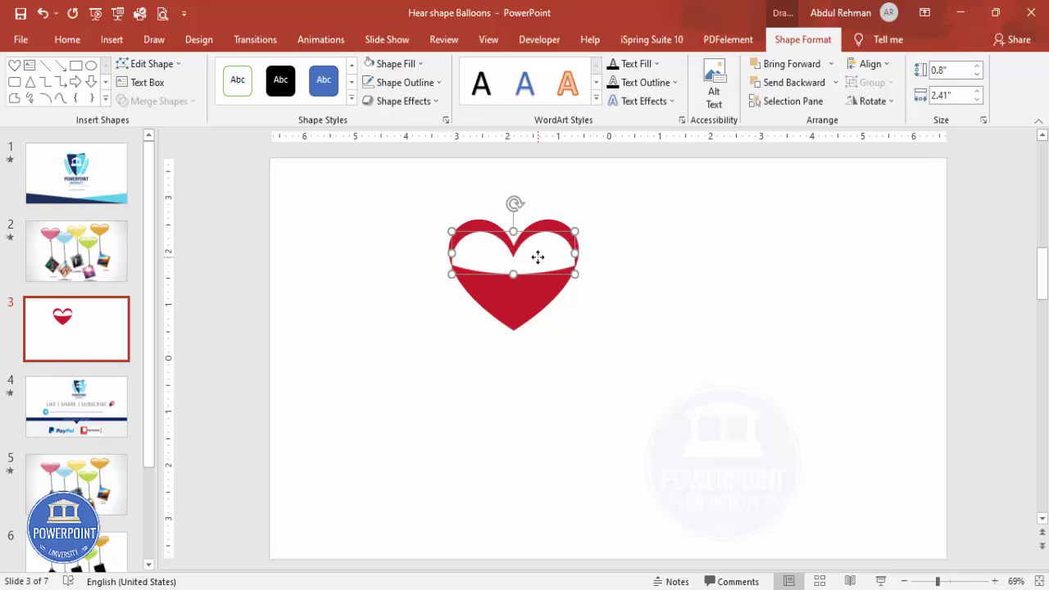
{"action": "key", "text": "Up"}
{"action": "key", "text": "Up"}
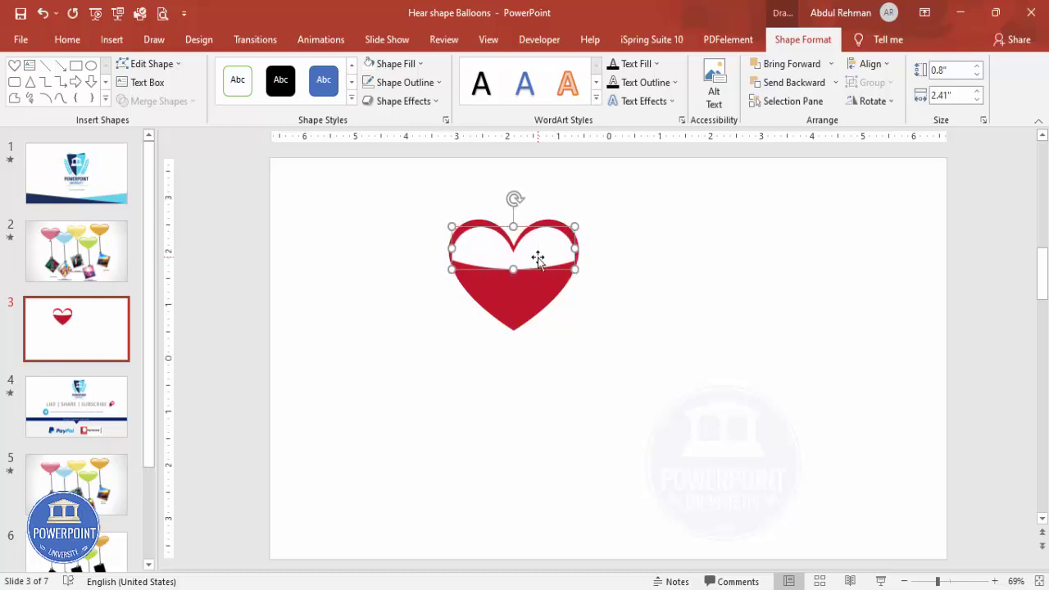
- Give the cap a gradient fill, delete the 83% and 74% stops, and make the first stop white
{"action": "right_click", "coordinate": [538, 259]}
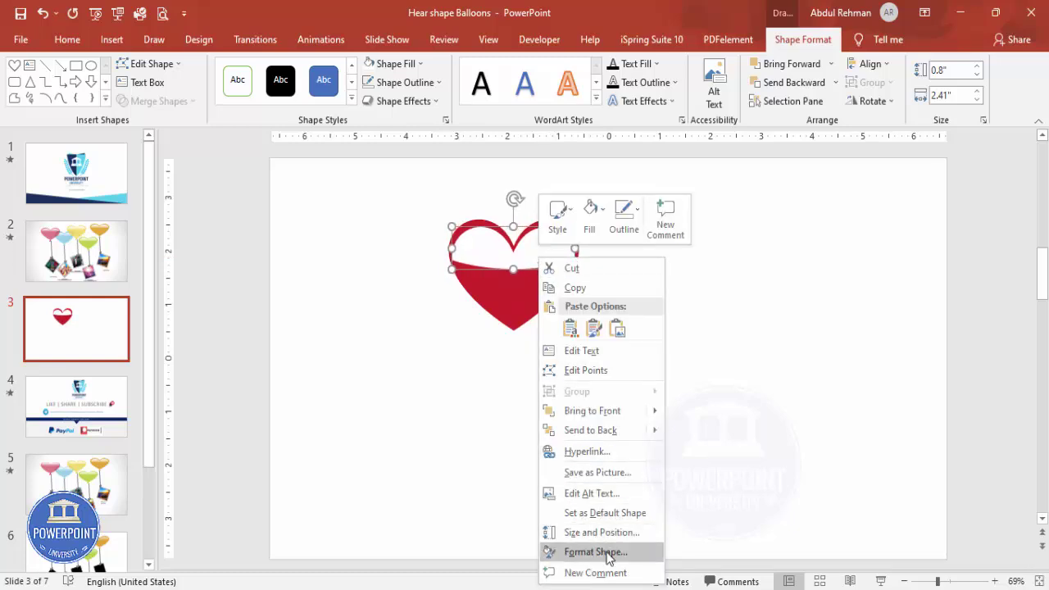
{"action": "left_click", "coordinate": [573, 551]}
{"action": "left_click", "coordinate": [849, 237]}
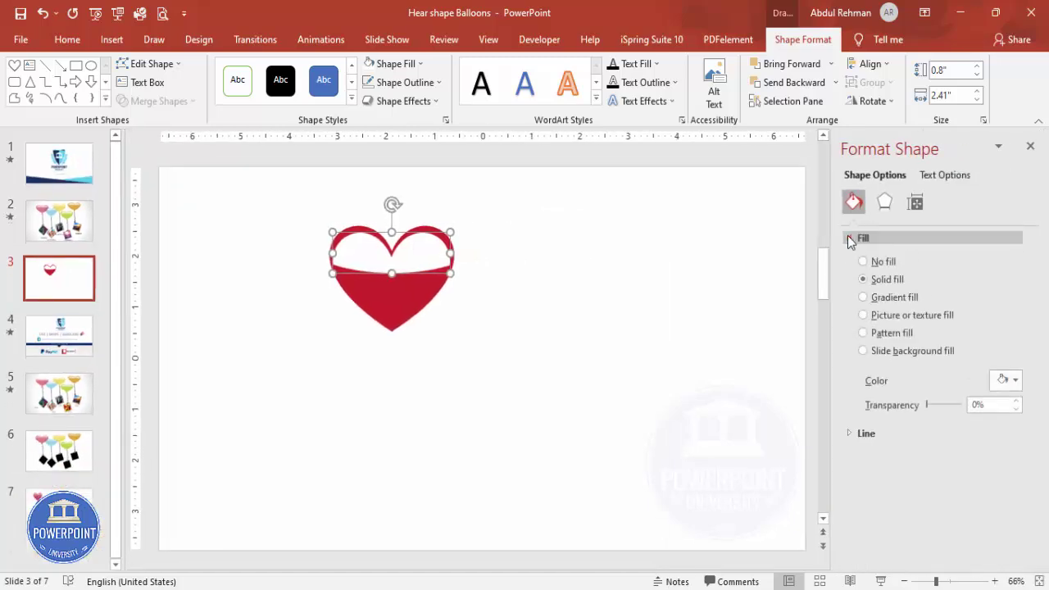
{"action": "left_click", "coordinate": [901, 299]}
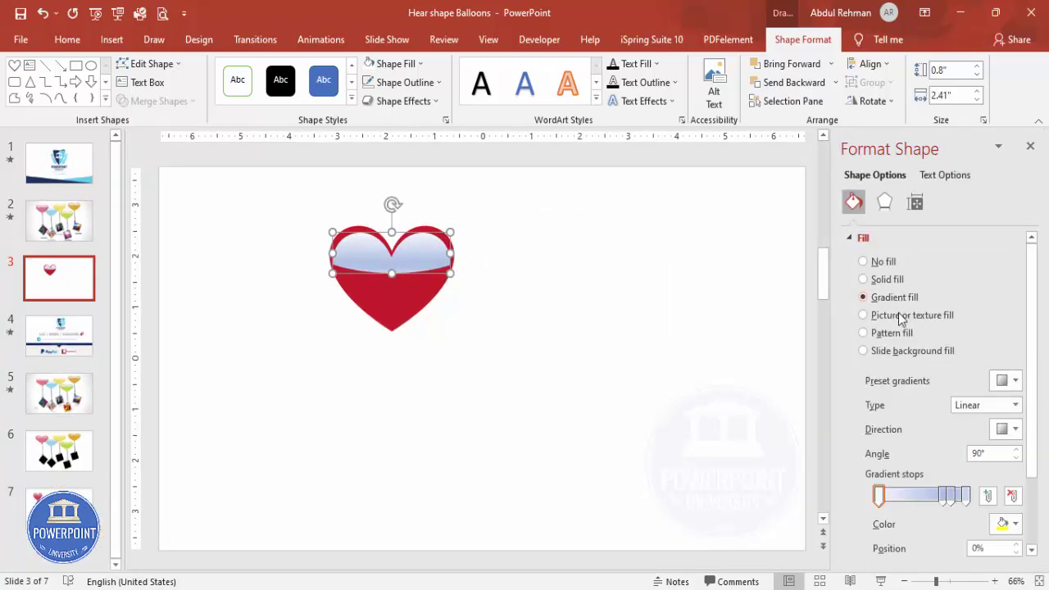
{"action": "left_click", "coordinate": [953, 495]}
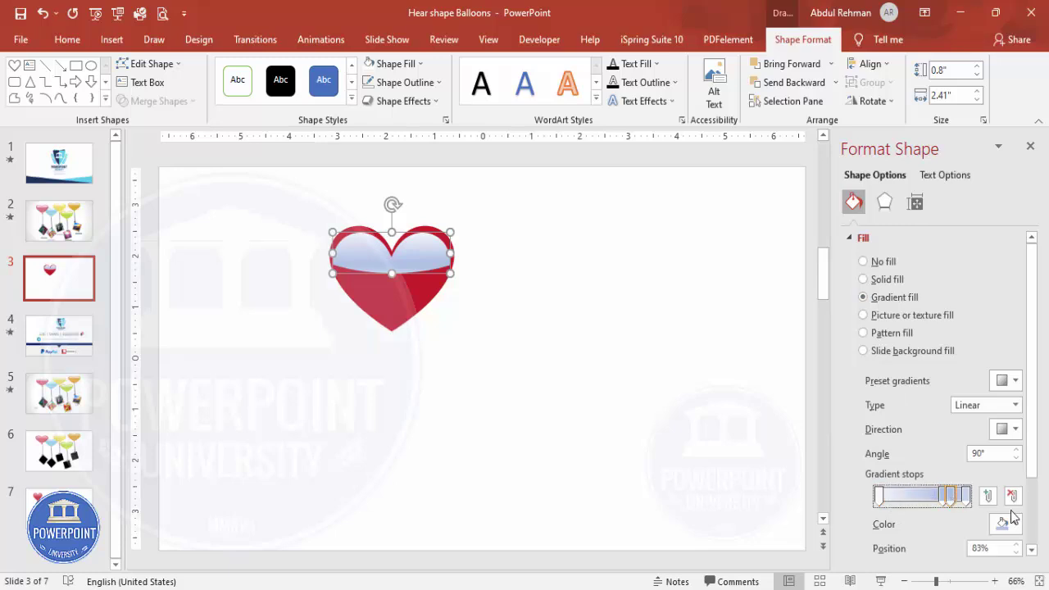
{"action": "left_click", "coordinate": [1013, 496]}
{"action": "left_click", "coordinate": [1014, 495]}
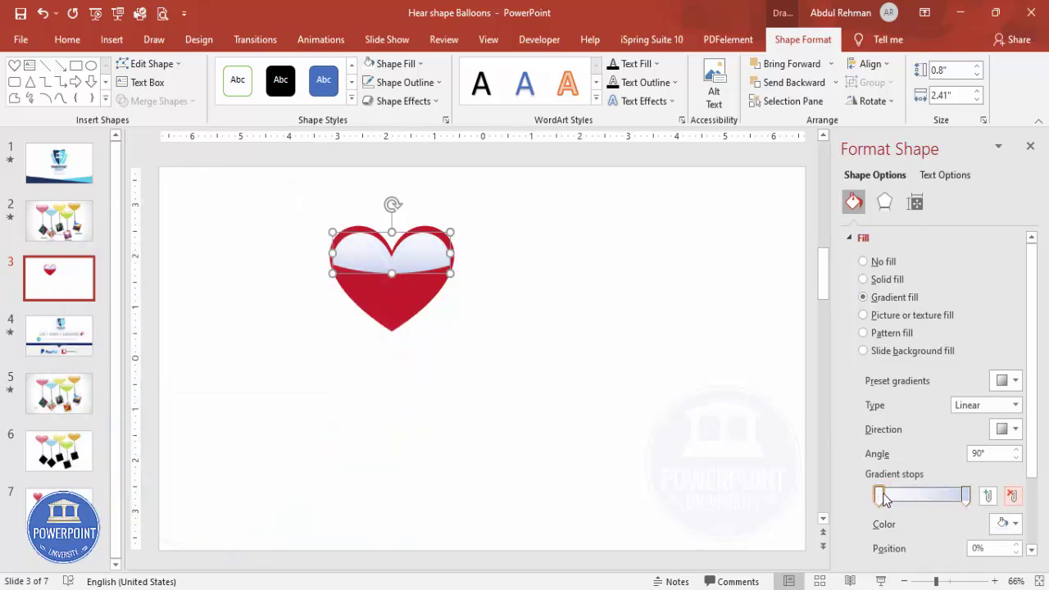
{"action": "left_click", "coordinate": [1006, 522]}
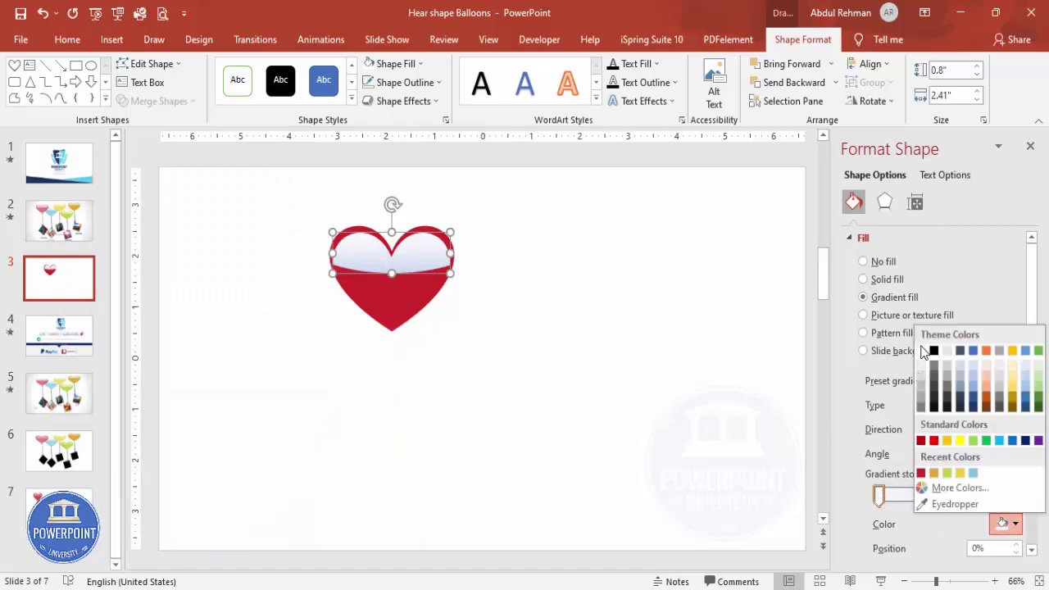
{"action": "left_click", "coordinate": [922, 350]}
- Make the end stop white at 100% transparency and the start stop 24% transparent
{"action": "left_click", "coordinate": [965, 495]}
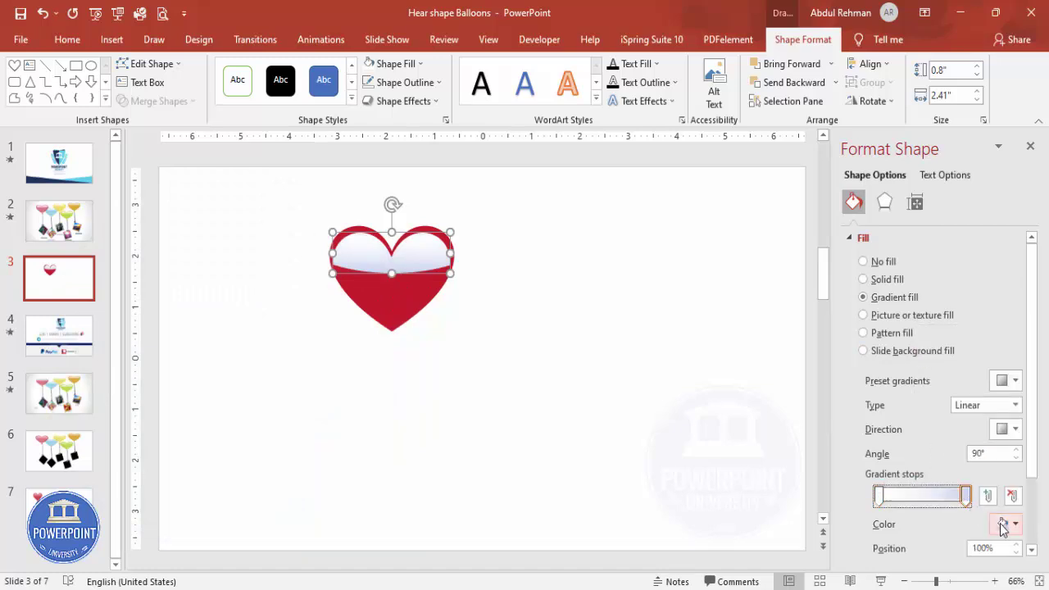
{"action": "left_click", "coordinate": [1006, 523]}
{"action": "left_click", "coordinate": [922, 351]}
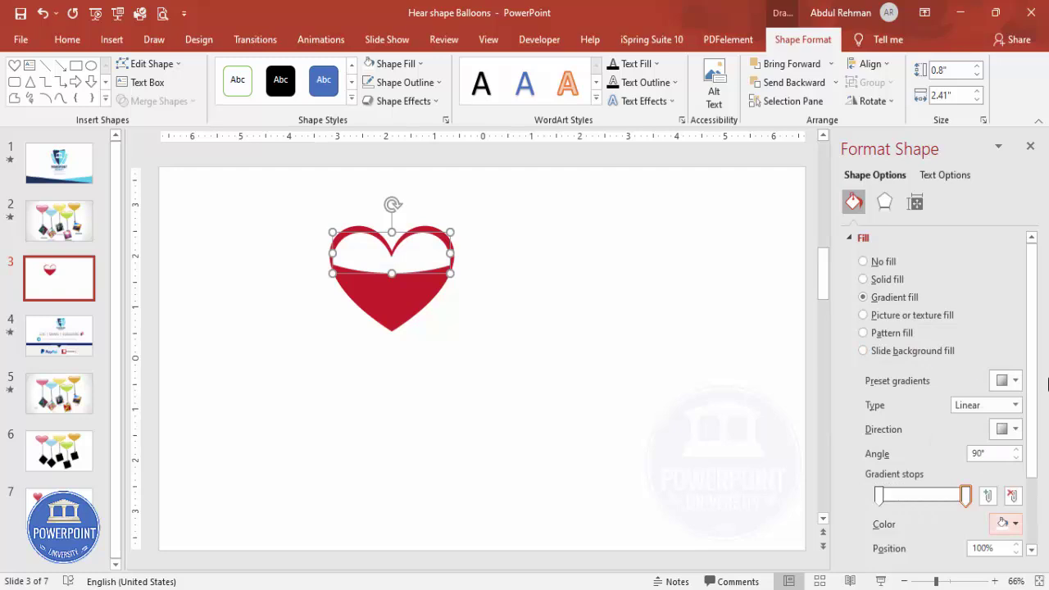
{"action": "scroll", "coordinate": [920, 459], "scroll_direction": "down", "scroll_amount": 3}
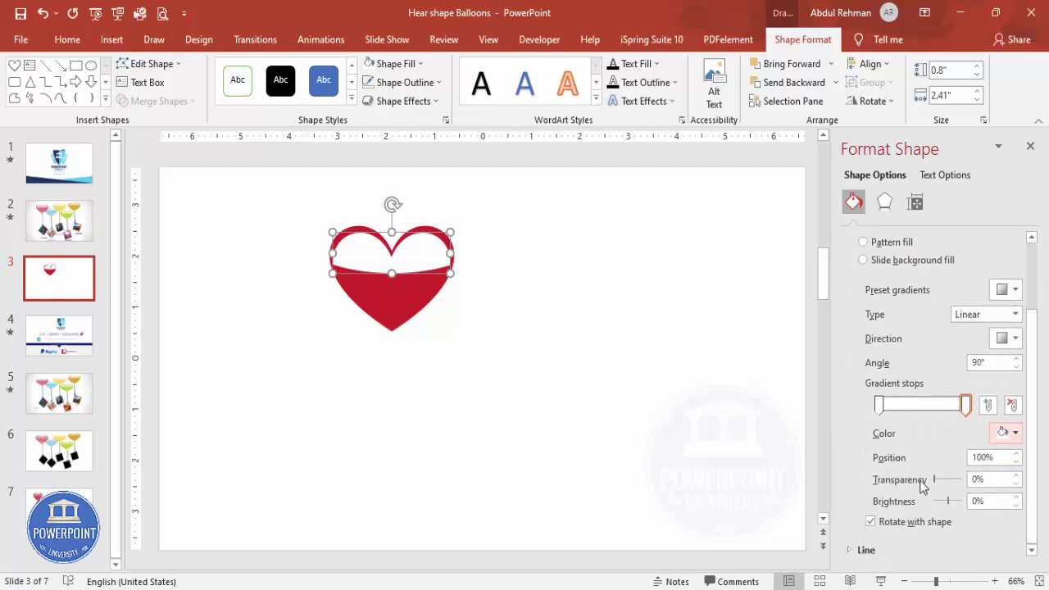
{"action": "left_click_drag", "start_coordinate": [935, 483], "coordinate": [963, 485]}
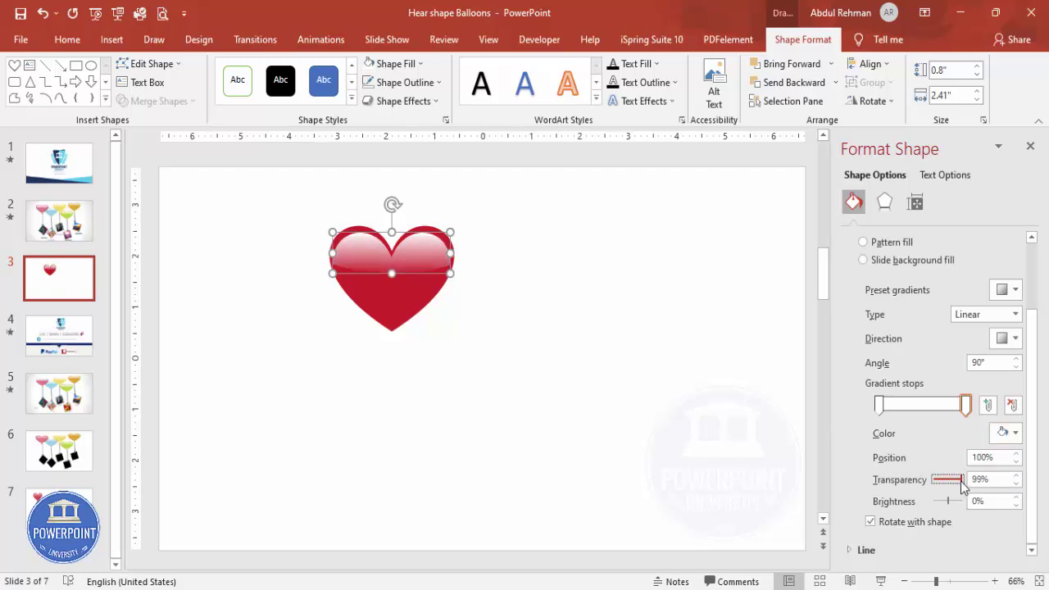
{"action": "left_click", "coordinate": [879, 403]}
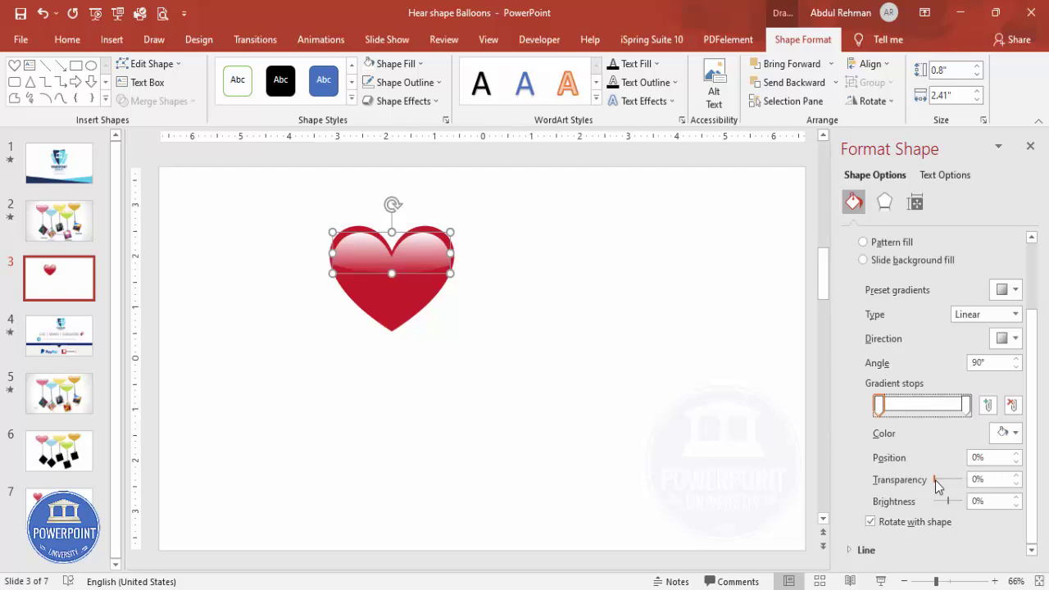
{"action": "left_click_drag", "start_coordinate": [935, 484], "coordinate": [937, 487]}
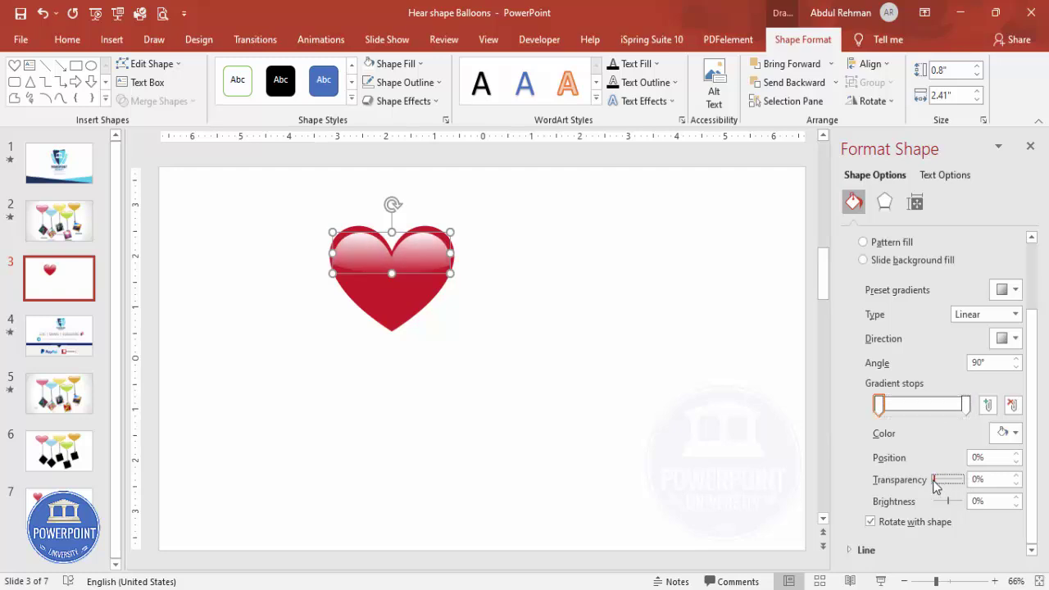
{"action": "left_click", "coordinate": [466, 400]}
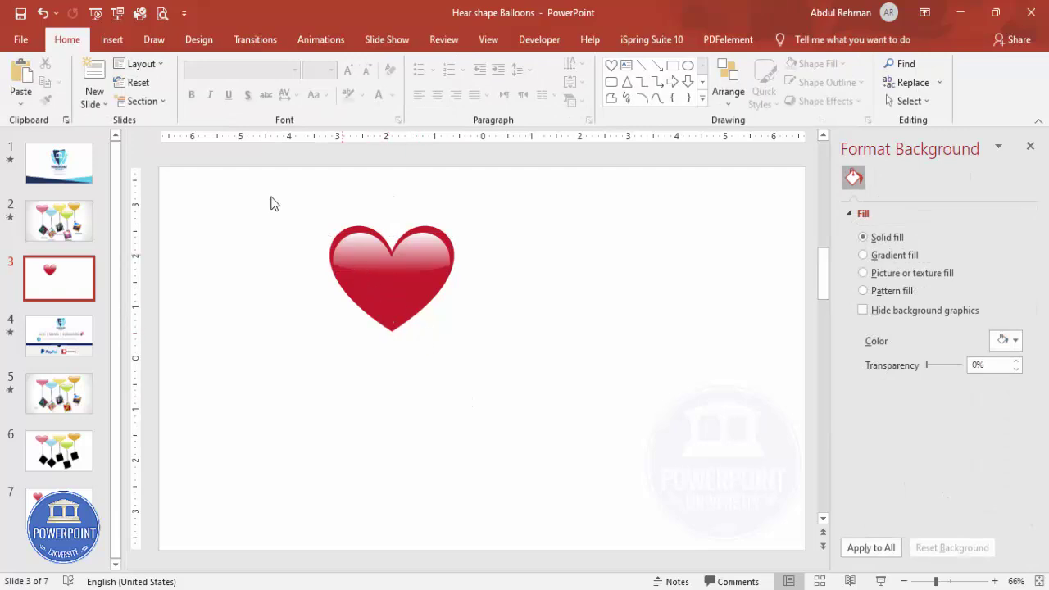
- Draw a small triangle below the heart's tip with no outline and the heart's red fill
{"action": "left_click", "coordinate": [109, 39]}
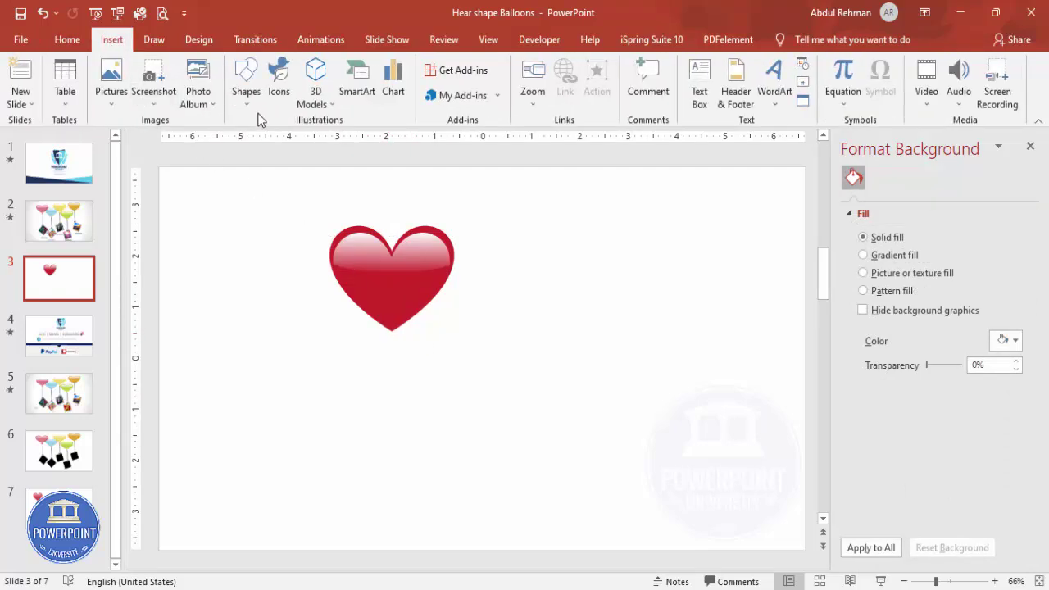
{"action": "left_click", "coordinate": [244, 86]}
{"action": "left_click", "coordinate": [270, 259]}
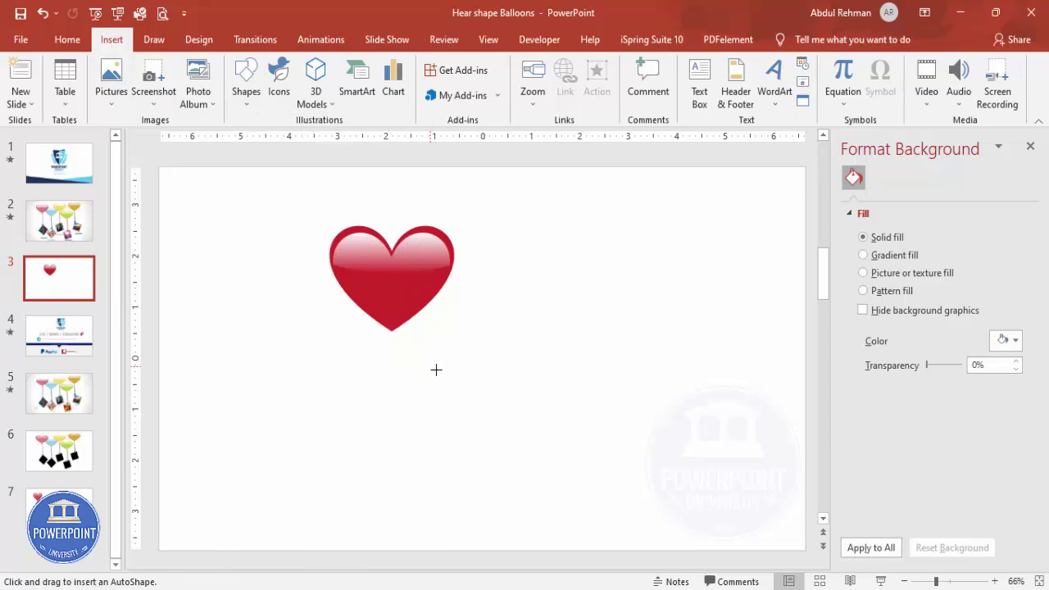
{"action": "left_click_drag", "start_coordinate": [935, 581], "coordinate": [952, 581]}
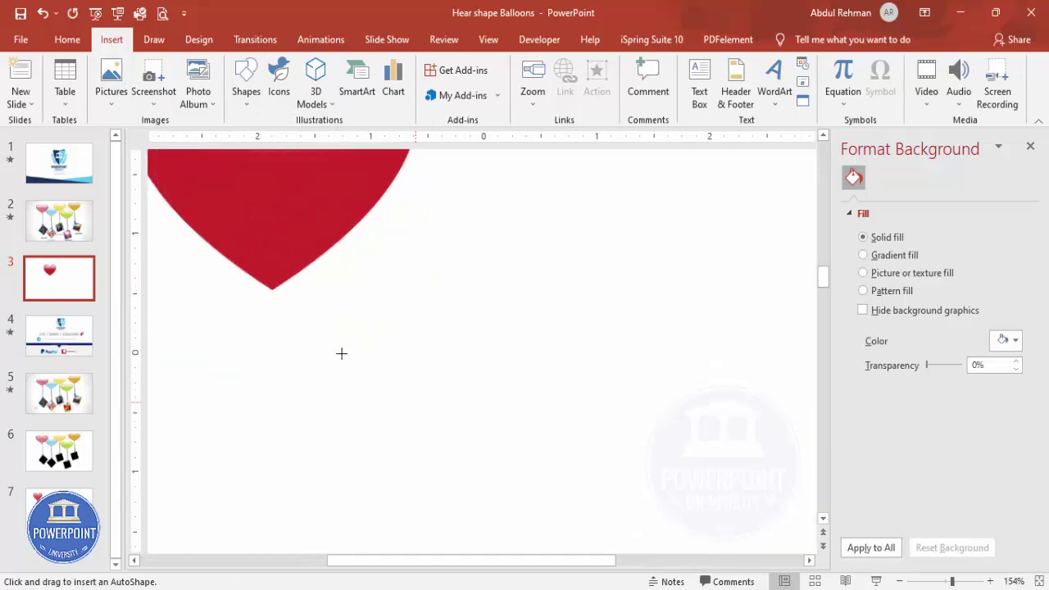
{"action": "left_click_drag", "start_coordinate": [271, 289], "coordinate": [281, 318]}
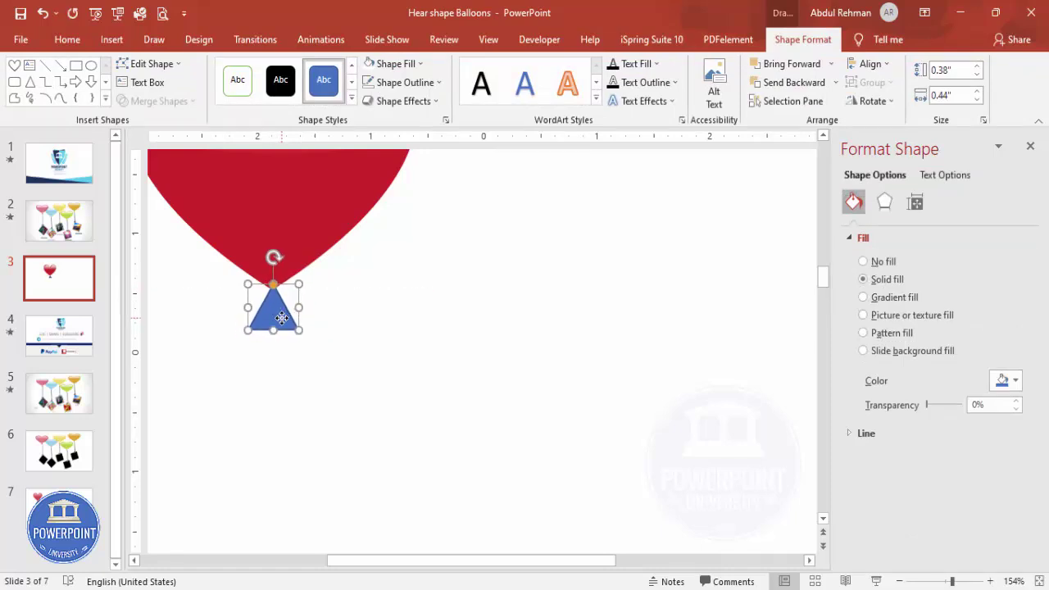
{"action": "left_click", "coordinate": [400, 82]}
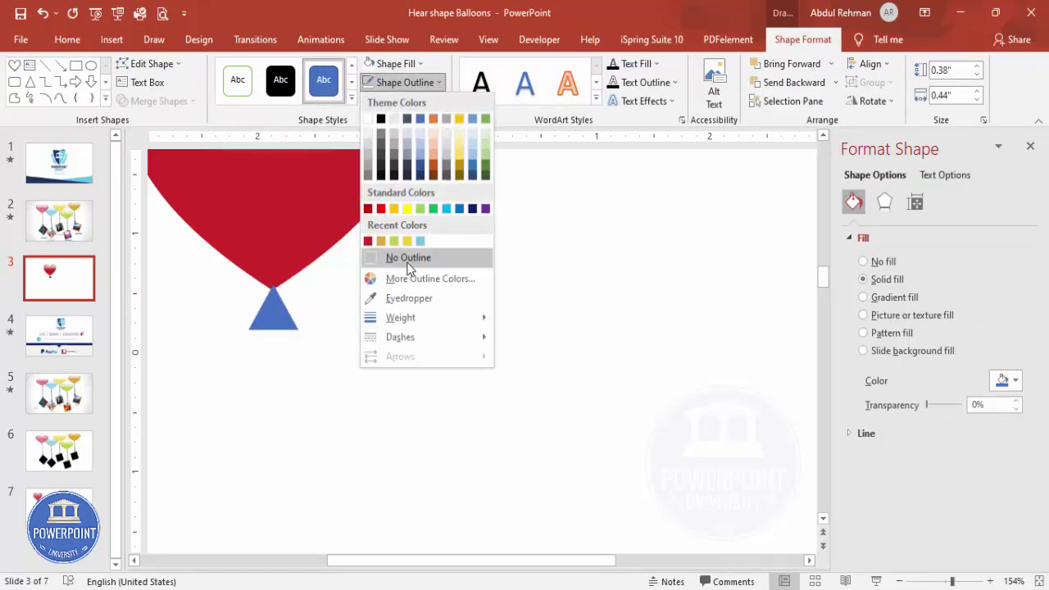
{"action": "left_click", "coordinate": [408, 259]}
{"action": "left_click", "coordinate": [396, 63]}
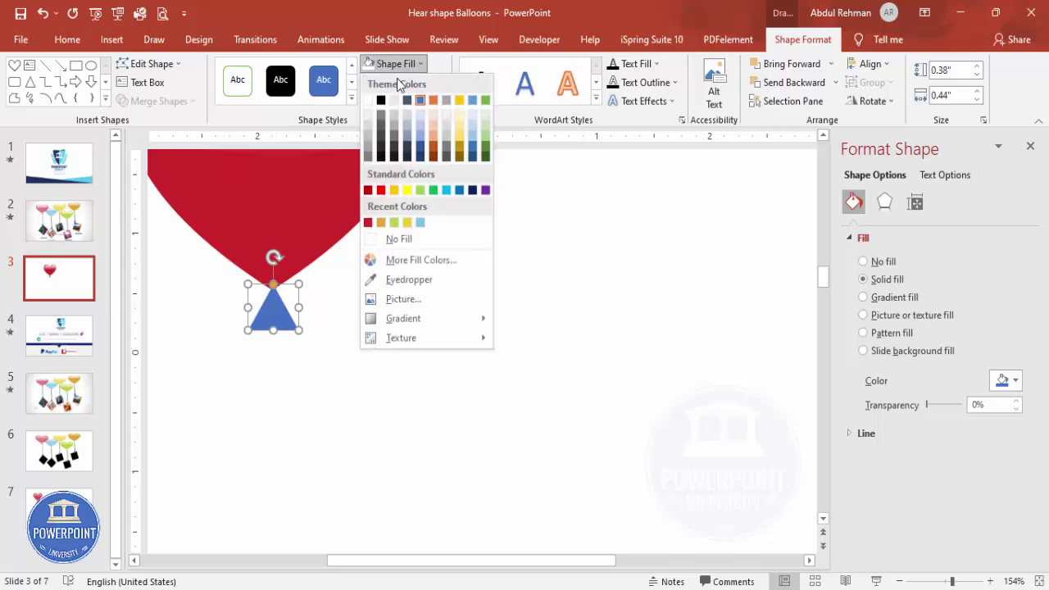
{"action": "left_click", "coordinate": [368, 223]}
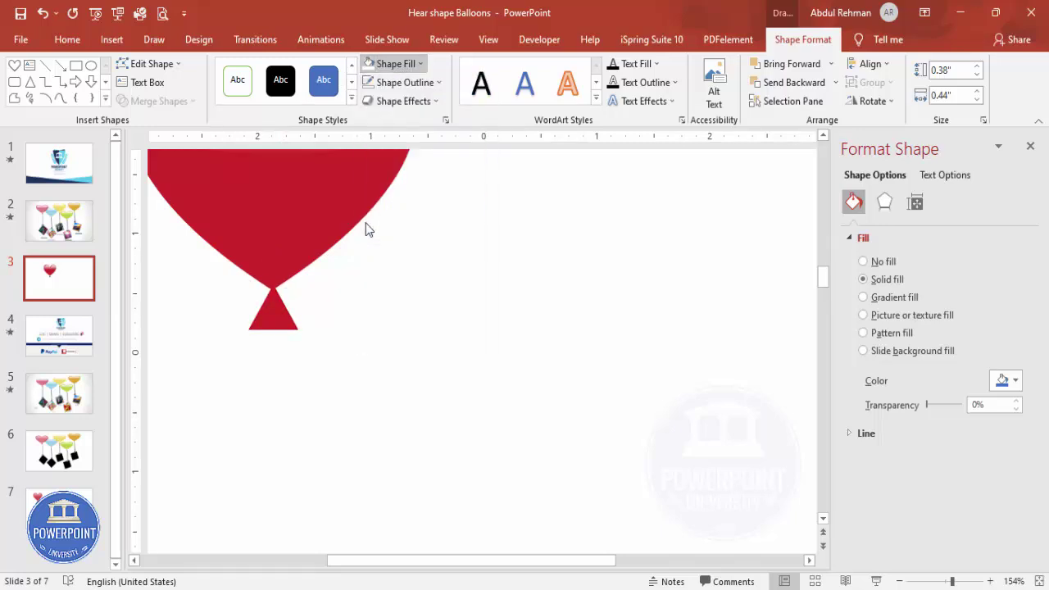
- Edit the triangle's points, making both corners smooth points and curving its sides into a knot
{"action": "right_click", "coordinate": [278, 314]}
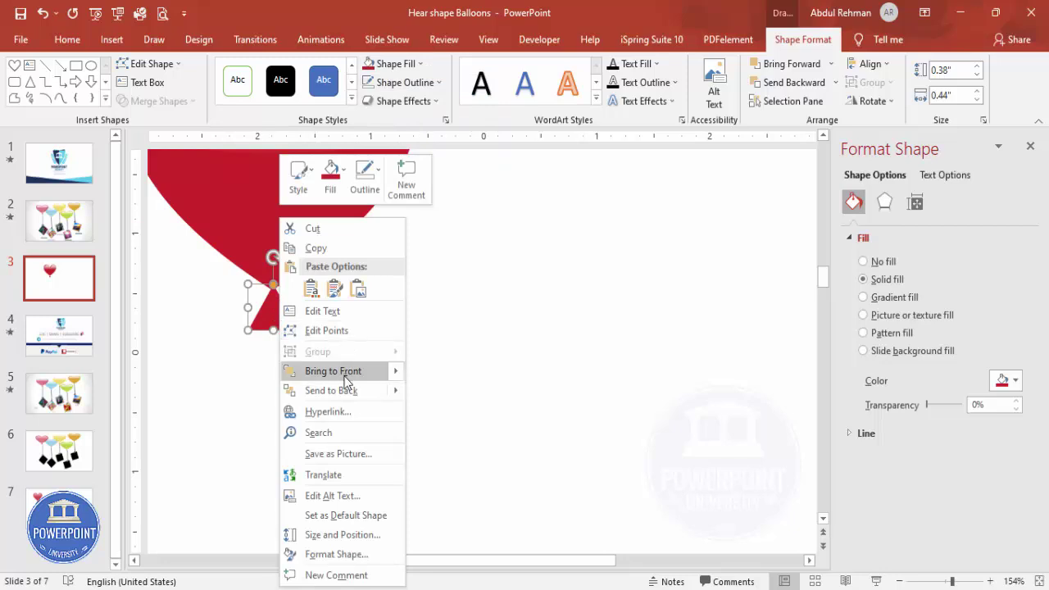
{"action": "left_click", "coordinate": [332, 330]}
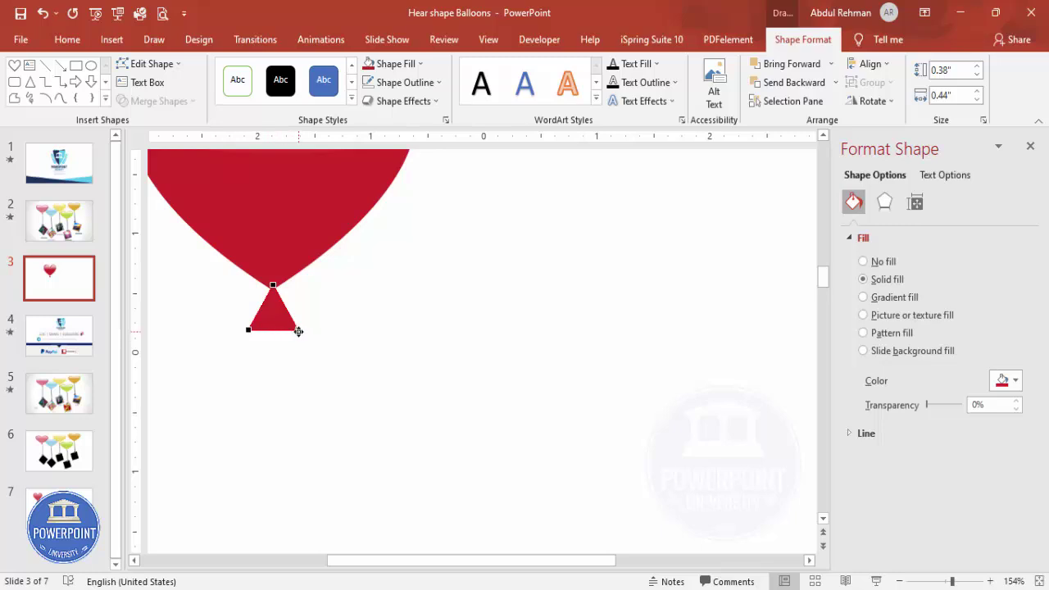
{"action": "right_click", "coordinate": [299, 331]}
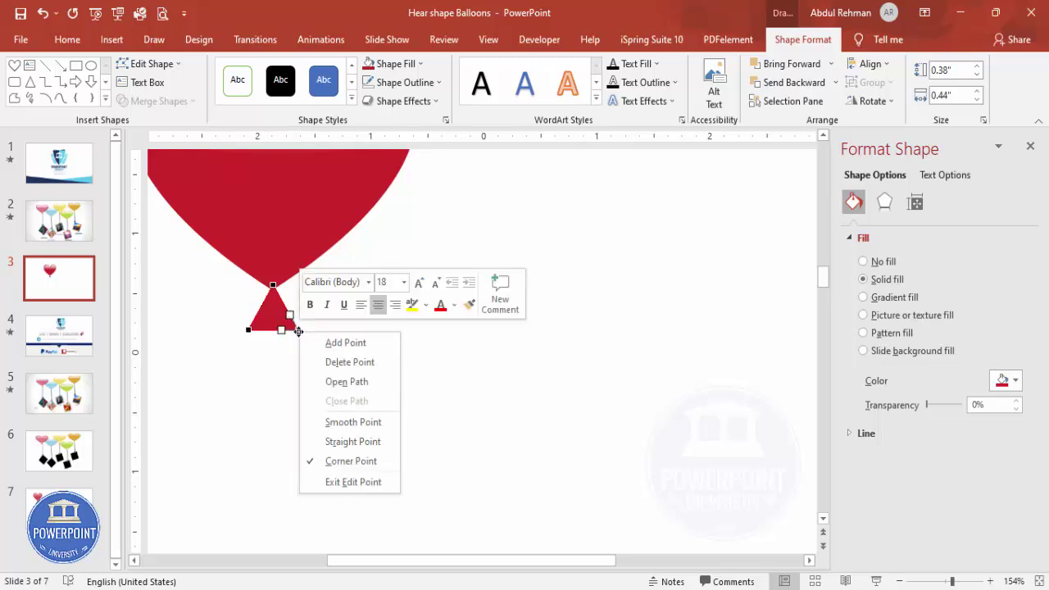
{"action": "left_click", "coordinate": [350, 422]}
{"action": "left_click", "coordinate": [248, 329]}
{"action": "right_click", "coordinate": [247, 329]}
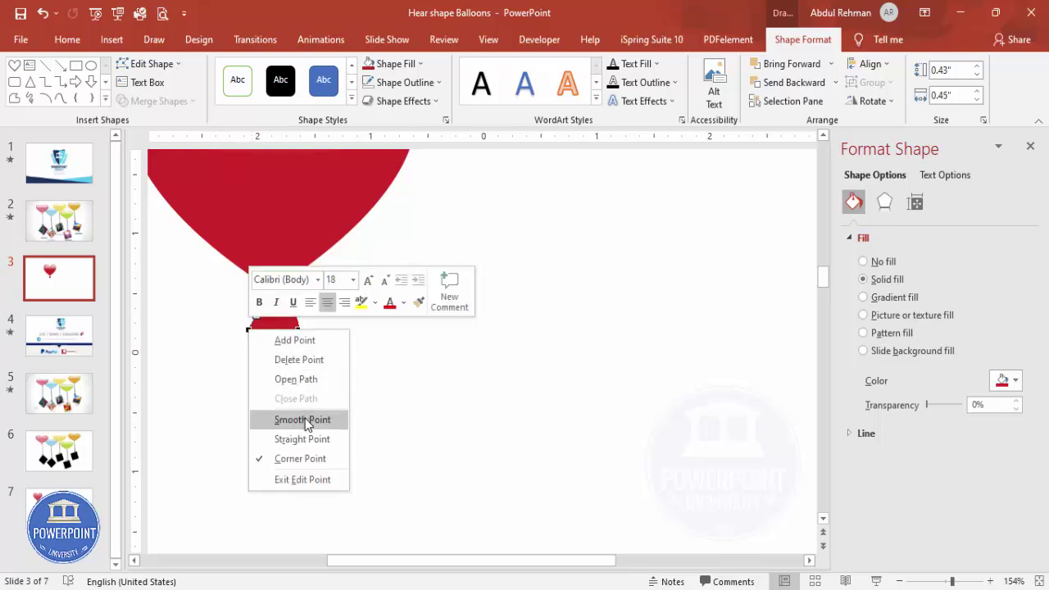
{"action": "left_click", "coordinate": [310, 421]}
{"action": "left_click_drag", "start_coordinate": [251, 339], "coordinate": [280, 327]}
{"action": "left_click", "coordinate": [295, 330]}
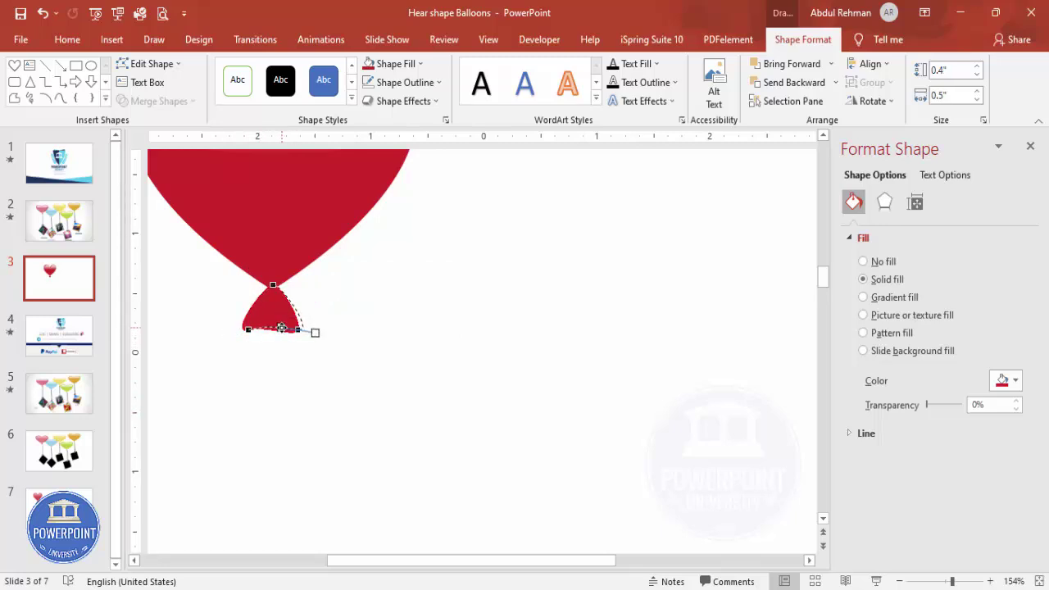
{"action": "left_click", "coordinate": [336, 316]}
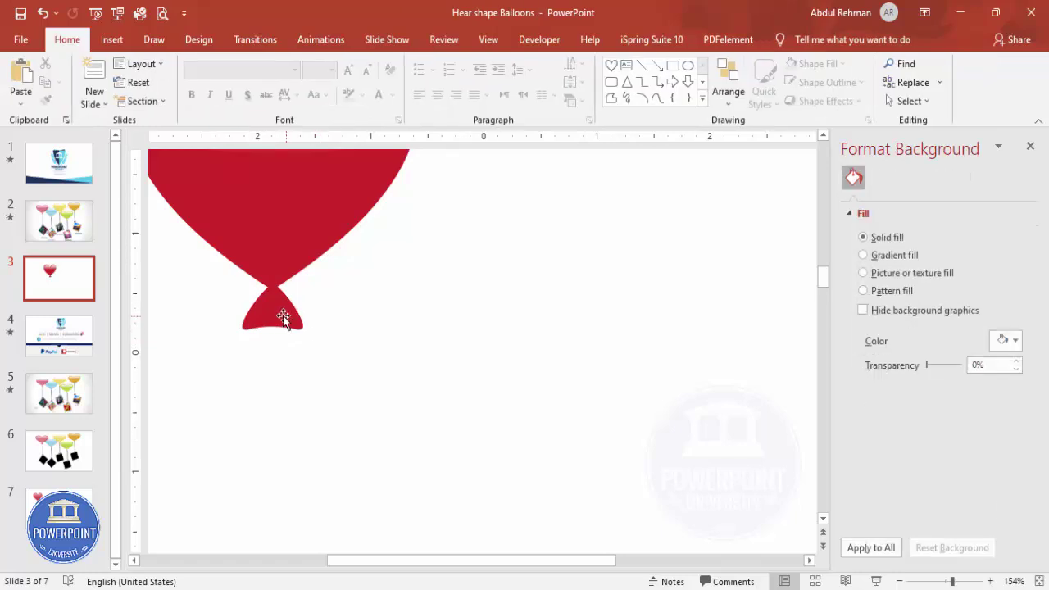
- Group the heart, glossy cap and knot with Ctrl+G and raise the balloon on the slide
{"action": "left_click", "coordinate": [1039, 581]}
{"action": "left_click_drag", "start_coordinate": [501, 406], "coordinate": [268, 157]}
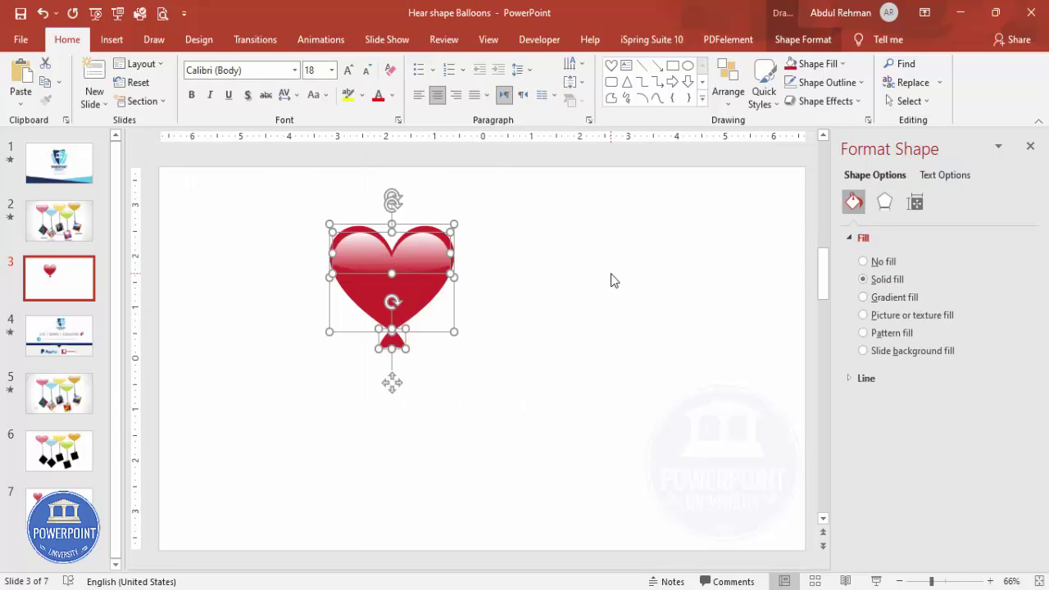
{"action": "key", "text": "ctrl+g"}
{"action": "left_click_drag", "start_coordinate": [417, 292], "coordinate": [426, 264]}
{"action": "left_click", "coordinate": [516, 287]}
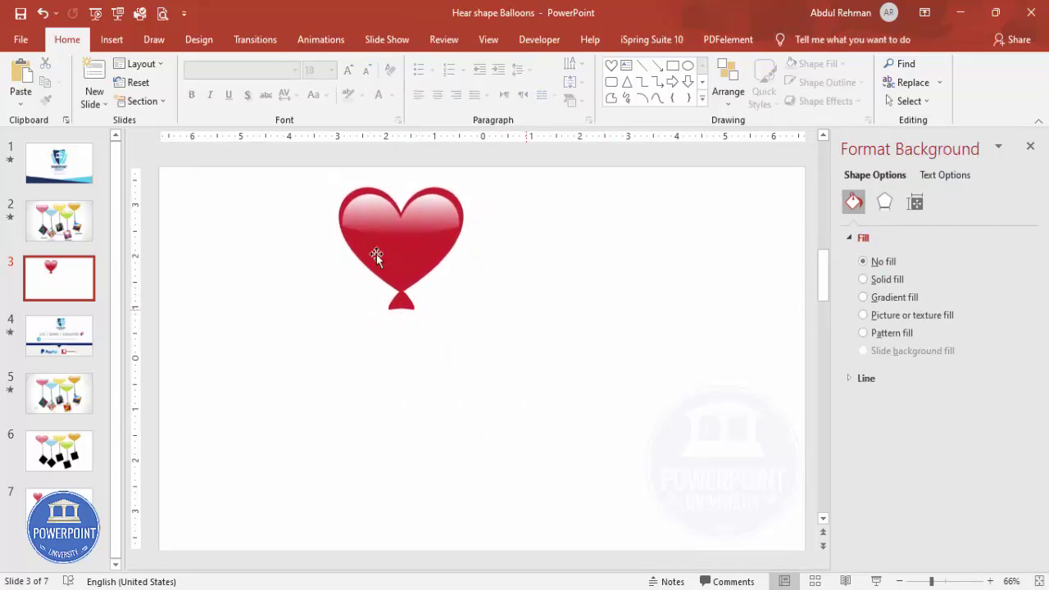
{"action": "left_click", "coordinate": [111, 39]}
- Draw a 1.94" square below the balloon
{"action": "left_click", "coordinate": [246, 86]}
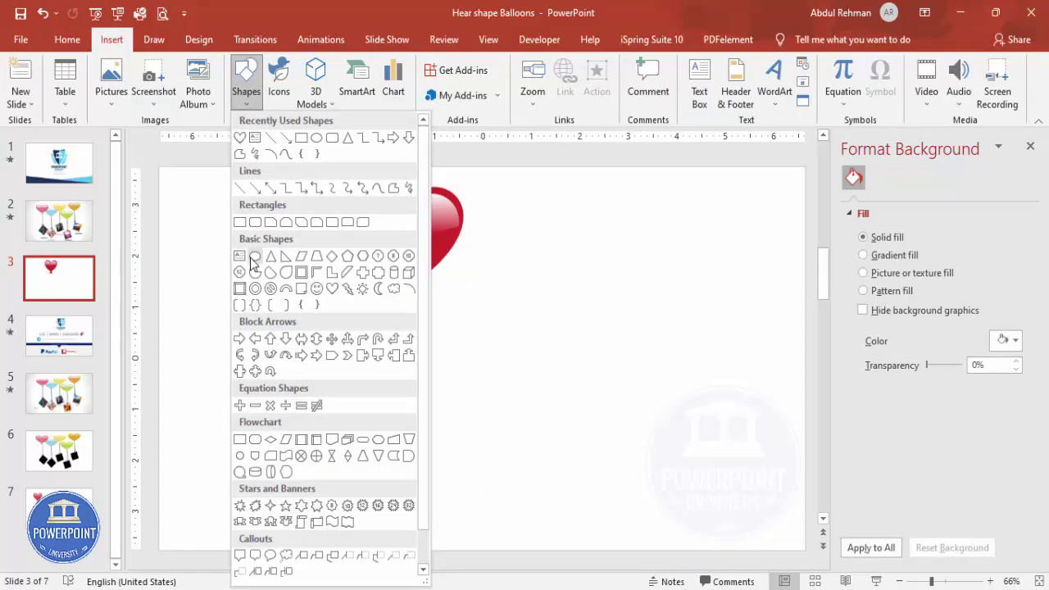
{"action": "left_click", "coordinate": [242, 226]}
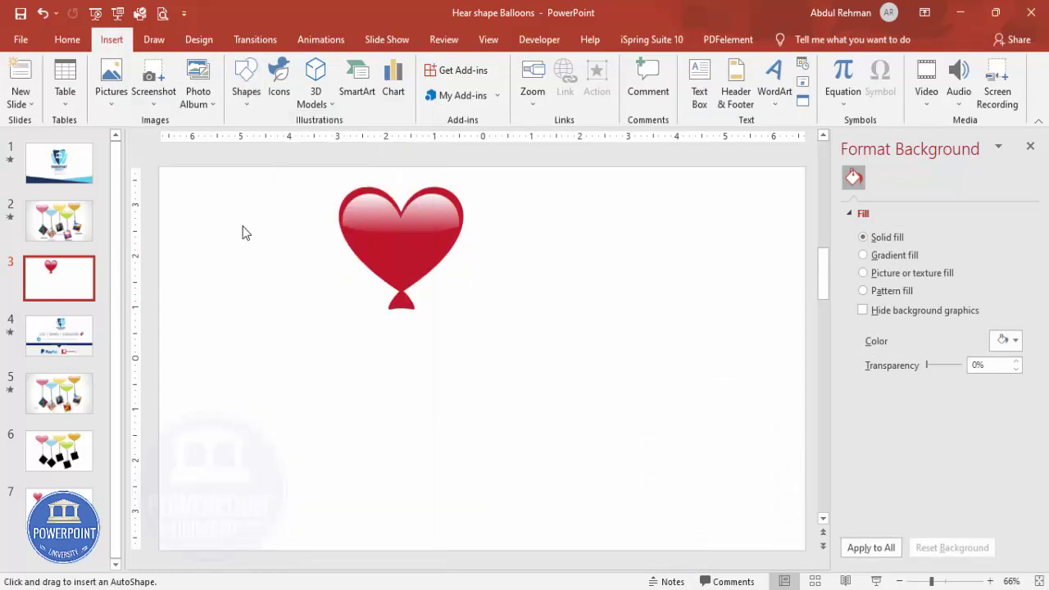
{"action": "mouse_move", "coordinate": [388, 409]}
{"action": "left_mouse_down"}
{"action": "mouse_move", "coordinate": [483, 481]}
{"action": "mouse_move", "coordinate": [419, 427]}
{"action": "left_mouse_up"}
- Give the square a light grey outline thickened to 12.25 pt
{"action": "left_click", "coordinate": [406, 82]}
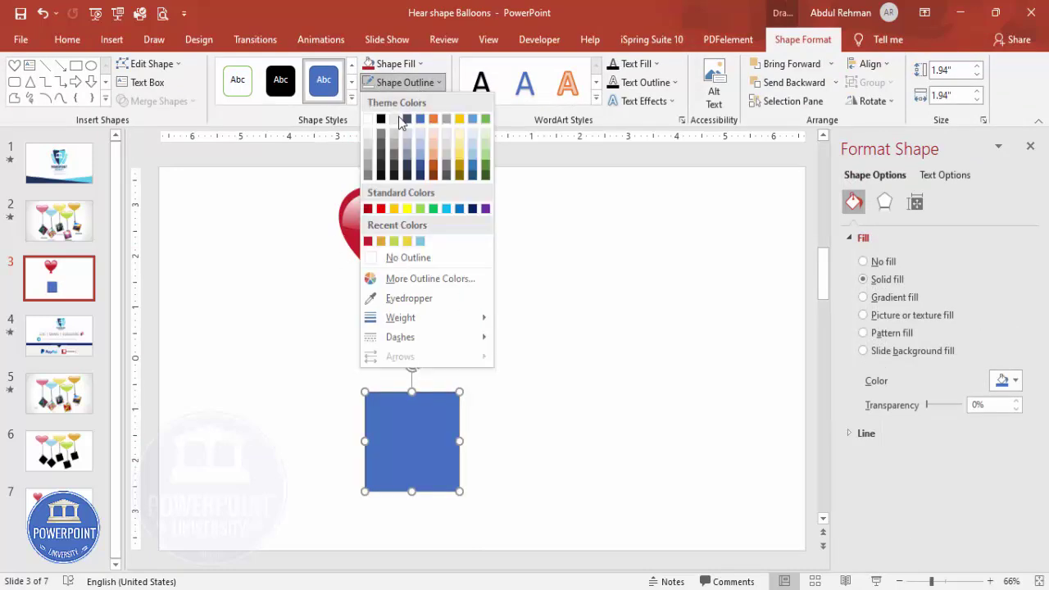
{"action": "left_click", "coordinate": [367, 143]}
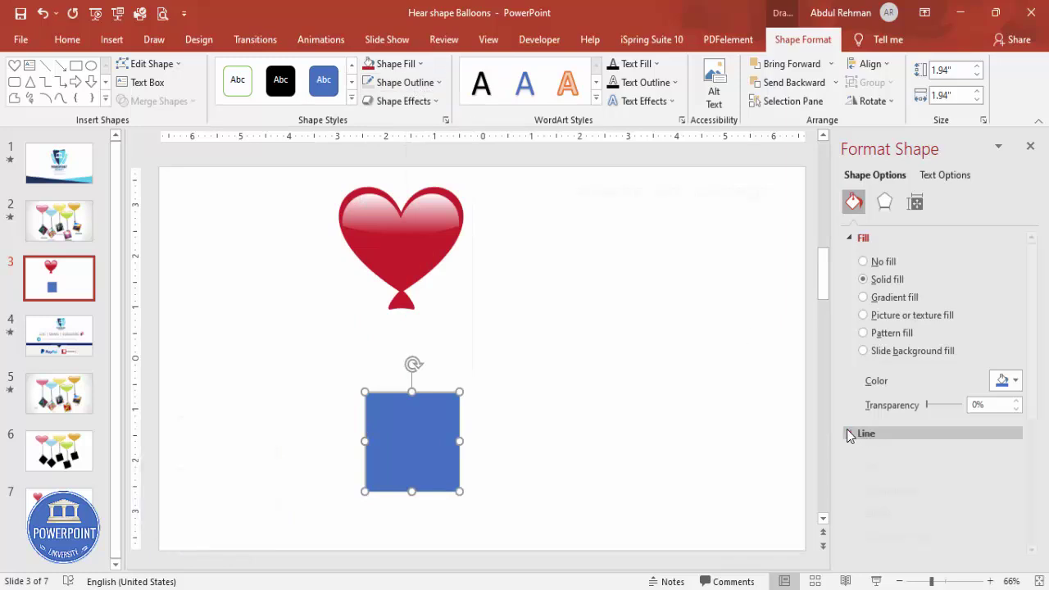
{"action": "left_click", "coordinate": [848, 433]}
{"action": "scroll", "coordinate": [1041, 410], "scroll_direction": "down", "scroll_amount": 3}
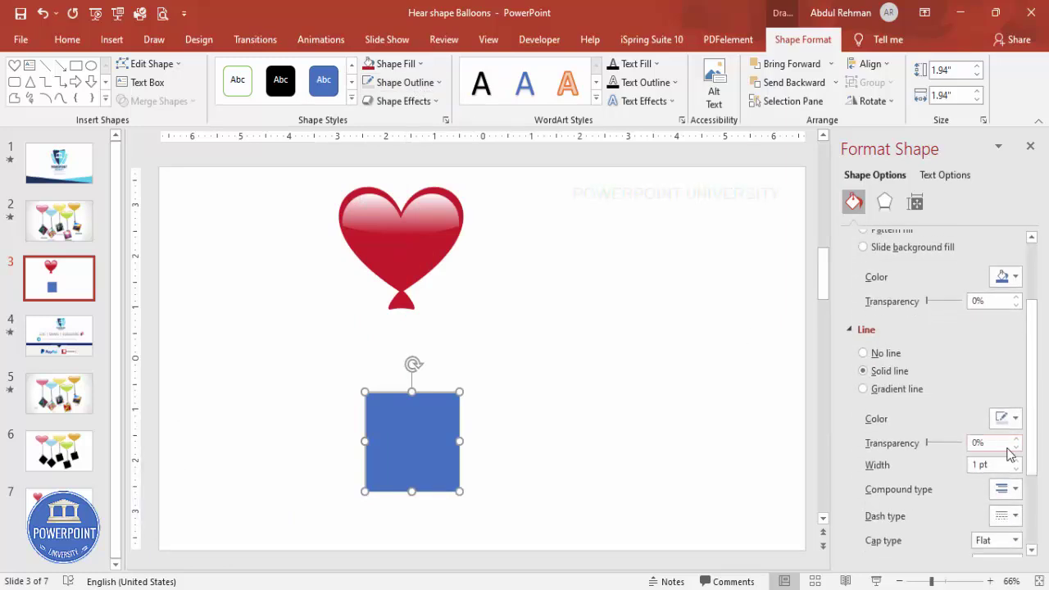
{"action": "left_click_drag", "start_coordinate": [1016, 465], "coordinate": [1015, 465]}
{"action": "left_click", "coordinate": [569, 453]}
{"action": "left_click", "coordinate": [409, 451]}
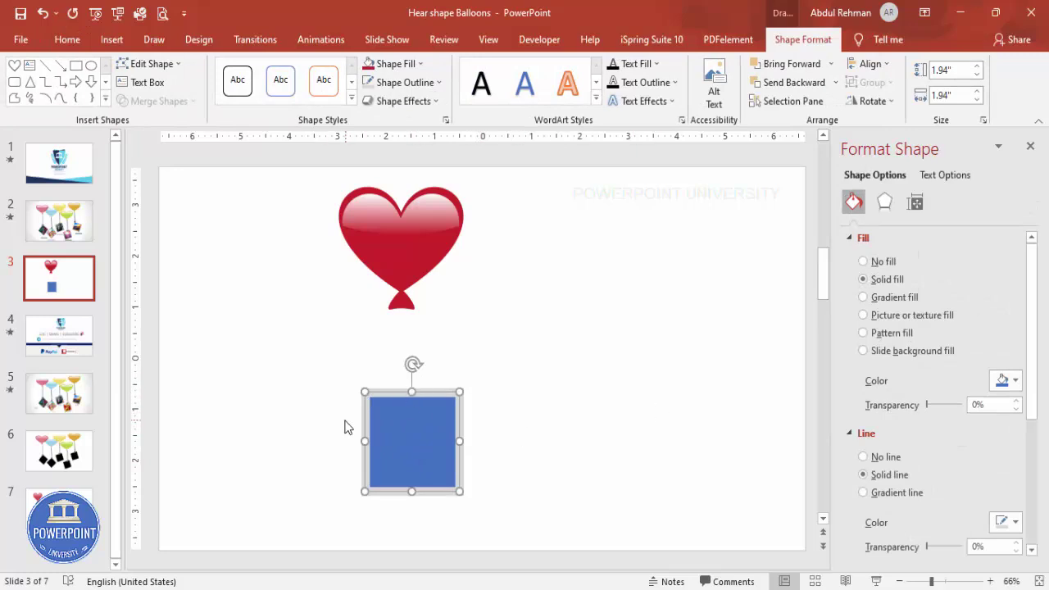
- Switch the square to a picture fill sourced from Online Pictures
{"action": "left_click", "coordinate": [910, 317]}
{"action": "left_click", "coordinate": [886, 398]}
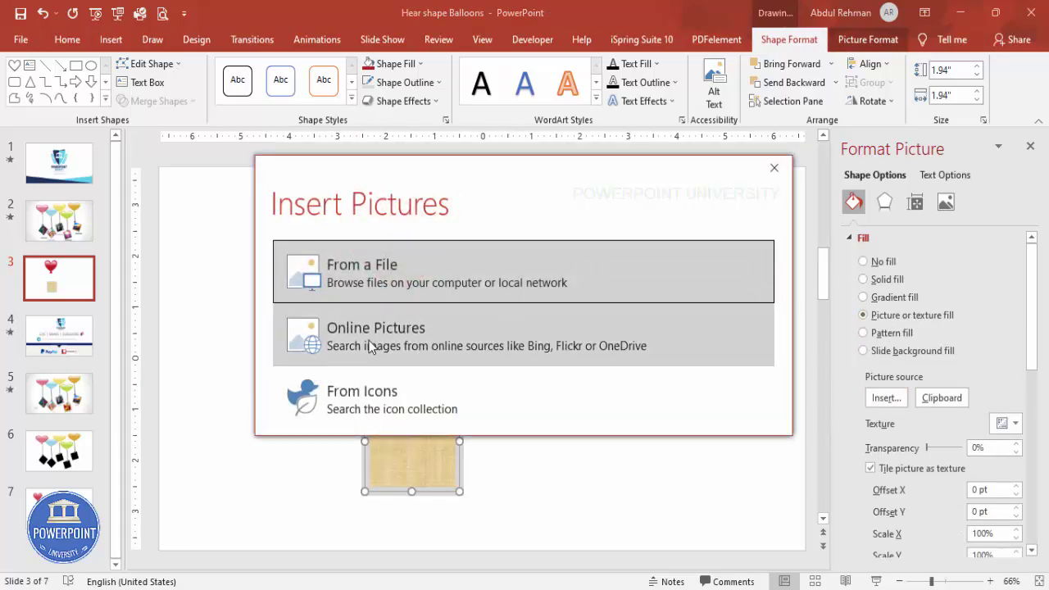
{"action": "left_click", "coordinate": [369, 348]}
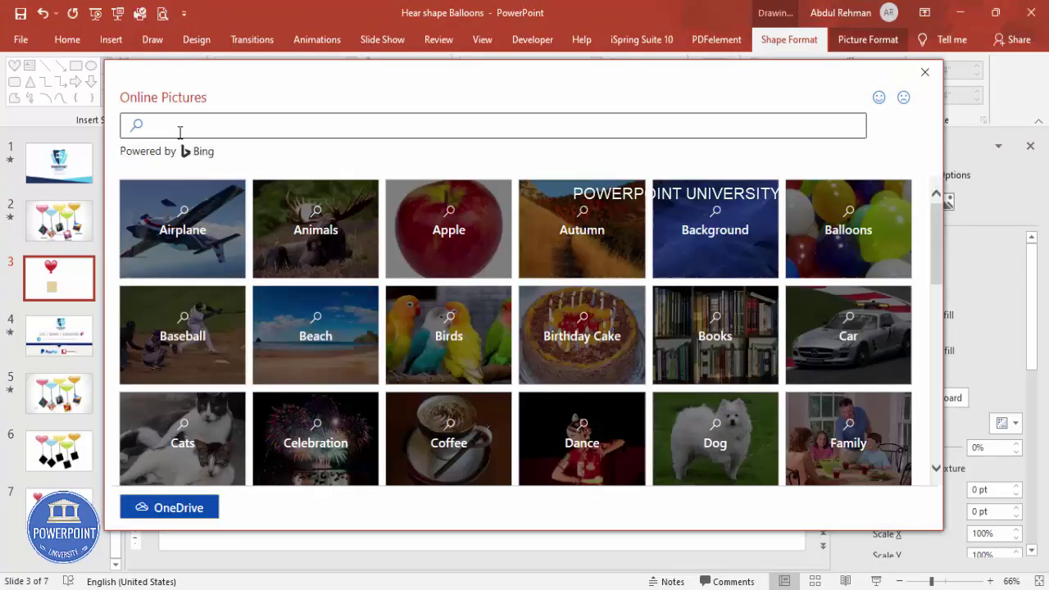
- Search for 'party' and insert the green laser-light photo into the square
{"action": "left_click", "coordinate": [177, 127]}
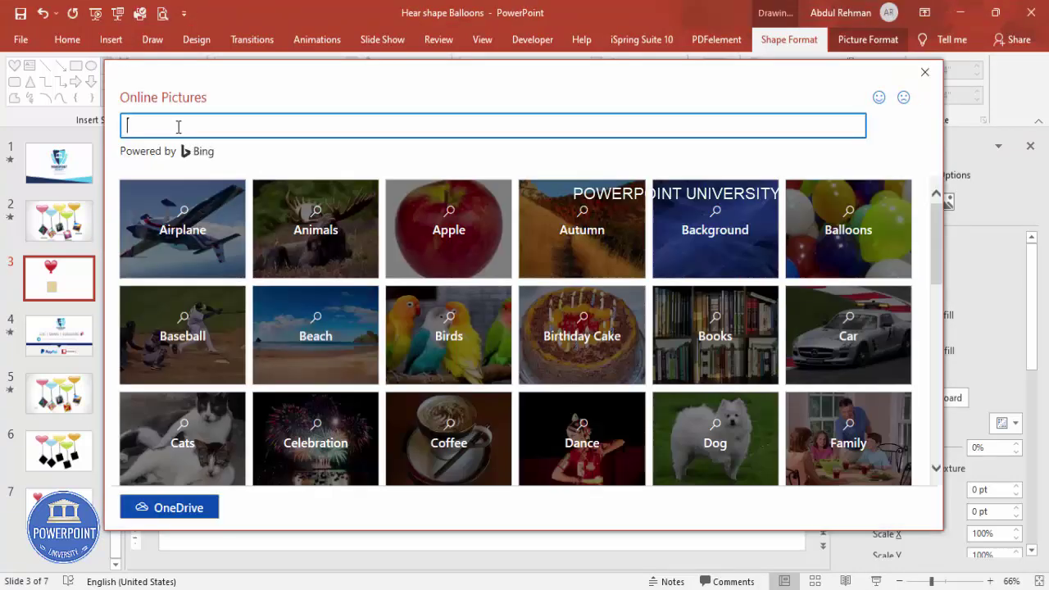
{"action": "key", "text": "Return"}
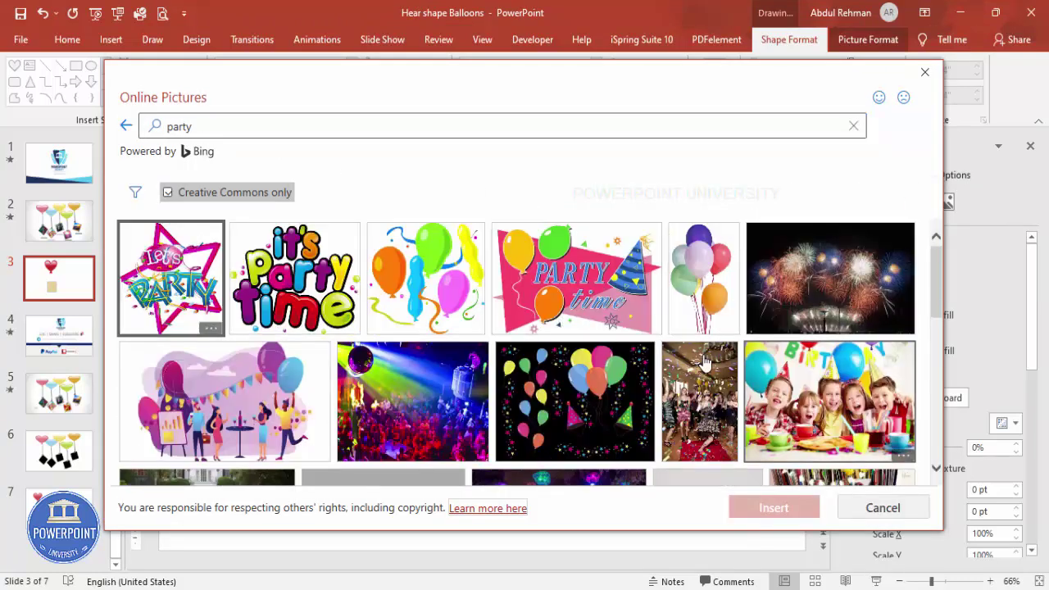
{"action": "scroll", "coordinate": [578, 362], "scroll_direction": "down", "scroll_amount": 5}
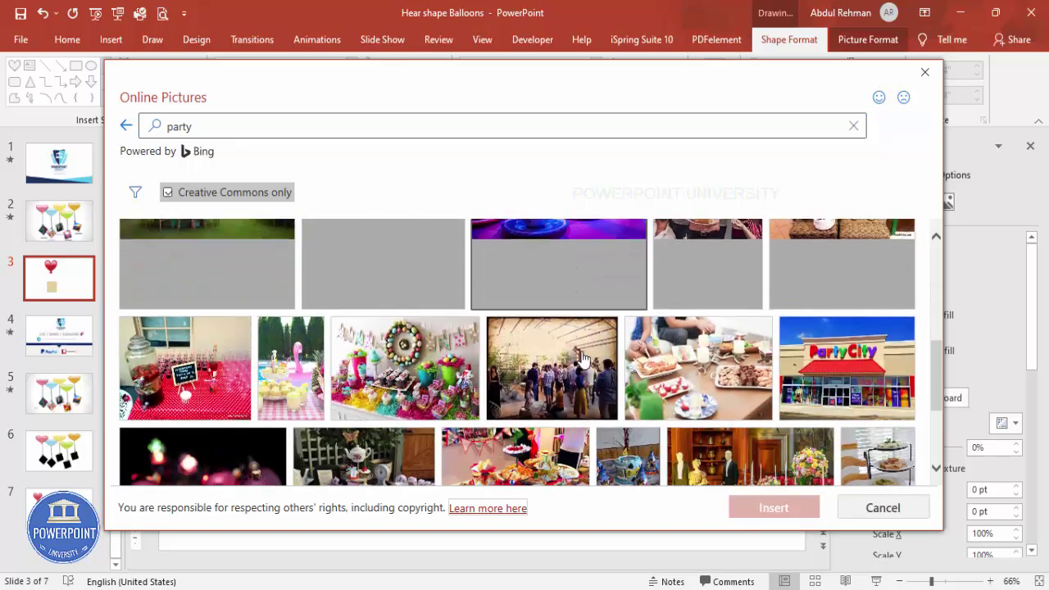
{"action": "scroll", "coordinate": [582, 361], "scroll_direction": "down", "scroll_amount": 4}
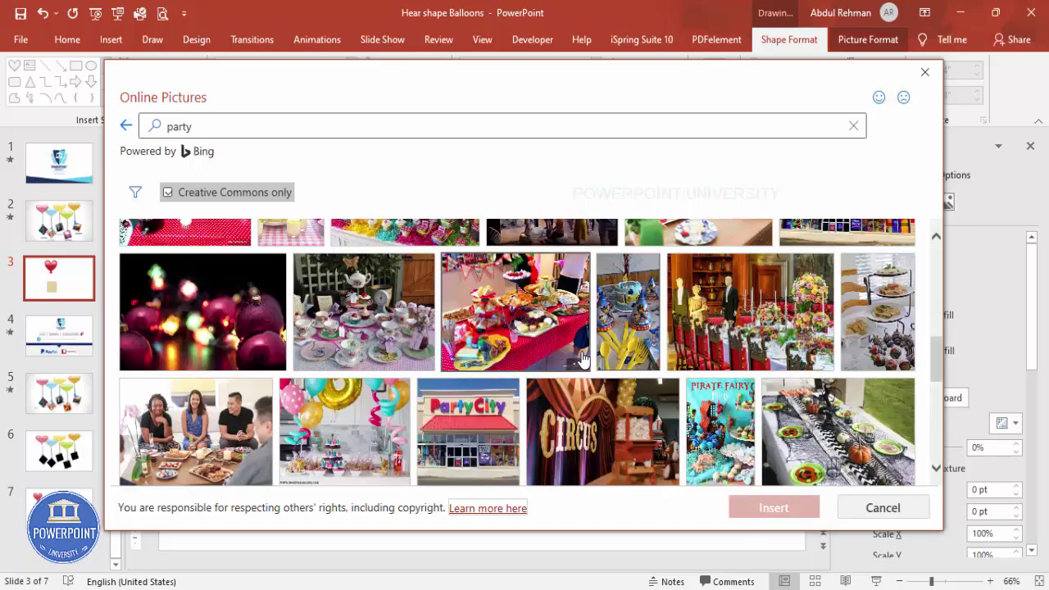
{"action": "scroll", "coordinate": [582, 359], "scroll_direction": "down", "scroll_amount": 4}
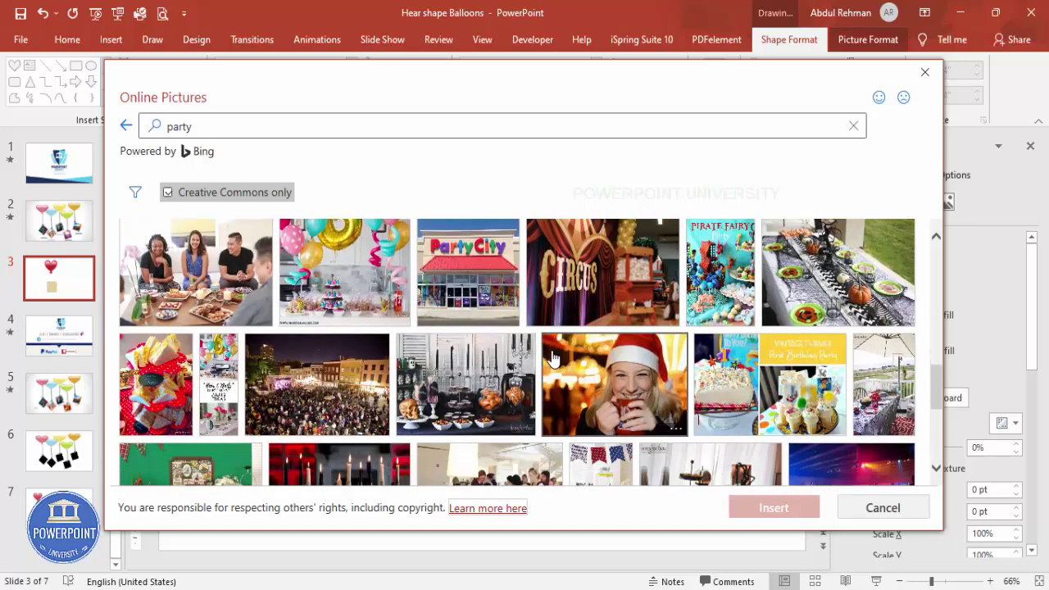
{"action": "scroll", "coordinate": [552, 358], "scroll_direction": "down", "scroll_amount": 3}
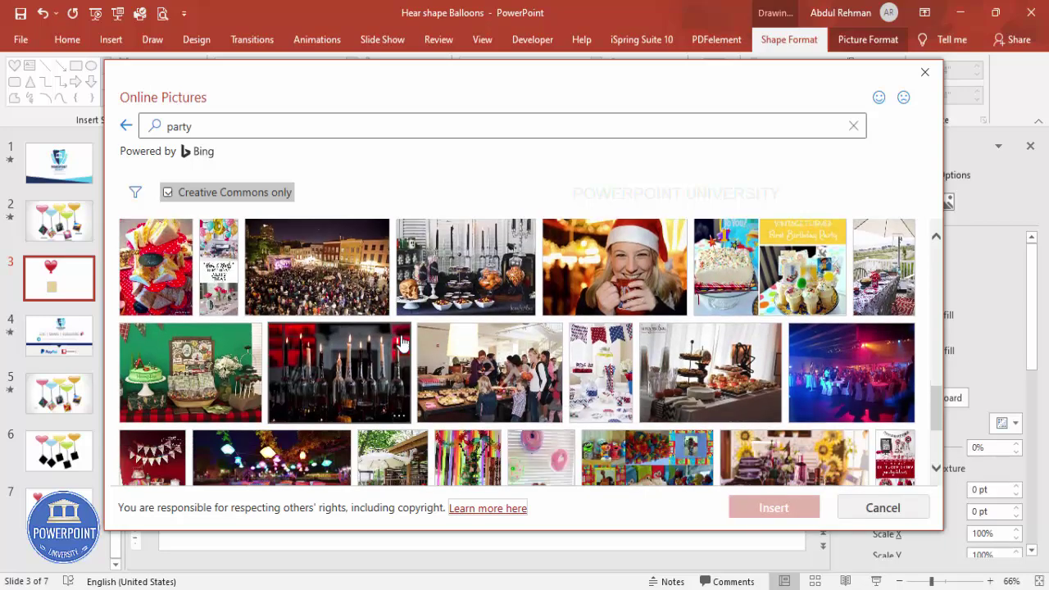
{"action": "scroll", "coordinate": [564, 326], "scroll_direction": "down", "scroll_amount": 2}
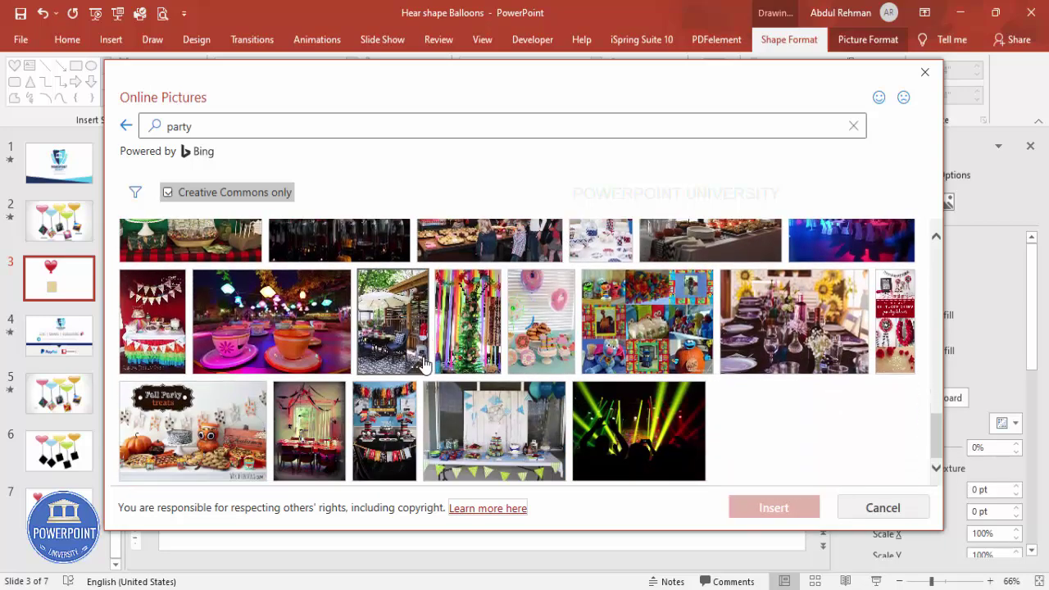
{"action": "scroll", "coordinate": [525, 369], "scroll_direction": "down", "scroll_amount": 1}
{"action": "left_click", "coordinate": [659, 392]}
{"action": "left_click", "coordinate": [787, 515]}
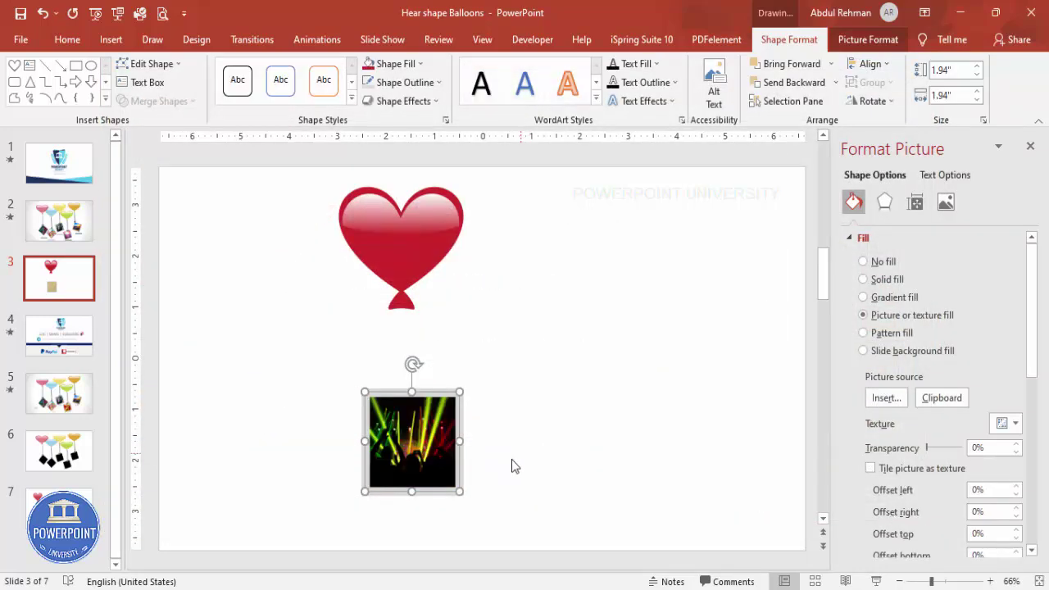
- Turn off Rotate with shape and set the picture offsets to right -9% and left -6%
{"action": "left_click_drag", "start_coordinate": [1035, 295], "coordinate": [1037, 352]}
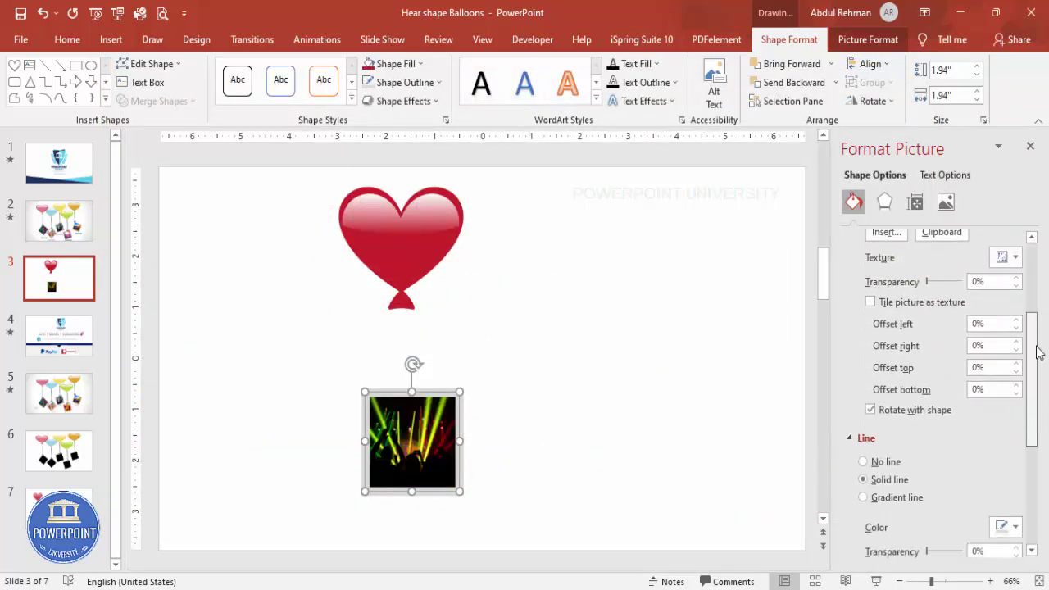
{"action": "left_click", "coordinate": [870, 414]}
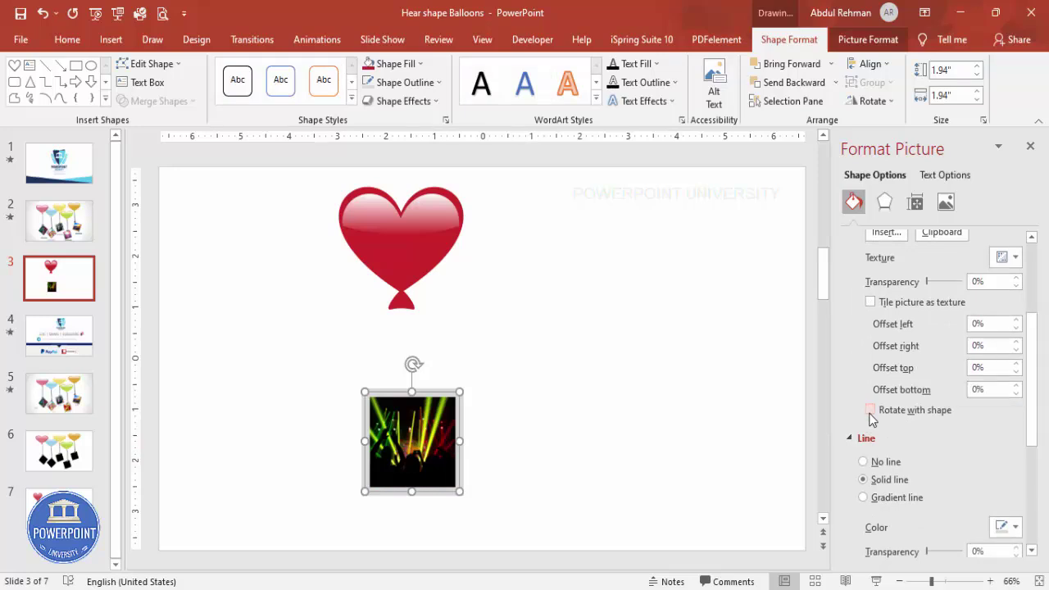
{"action": "left_click", "coordinate": [1017, 349]}
{"action": "left_click", "coordinate": [1017, 349]}
{"action": "left_click", "coordinate": [1017, 349]}
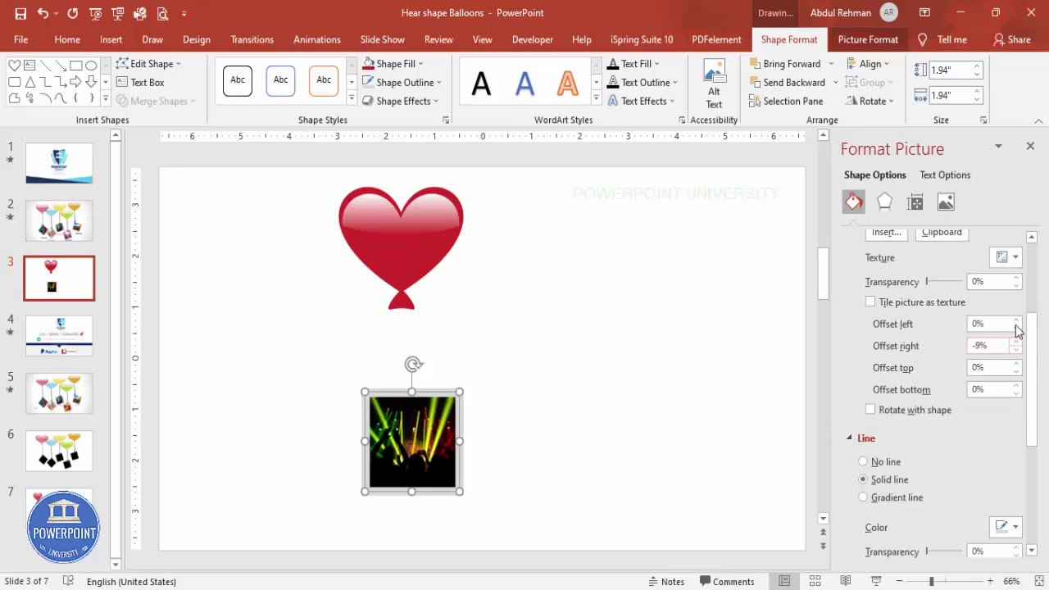
{"action": "left_click", "coordinate": [1016, 328]}
{"action": "left_click", "coordinate": [1016, 327]}
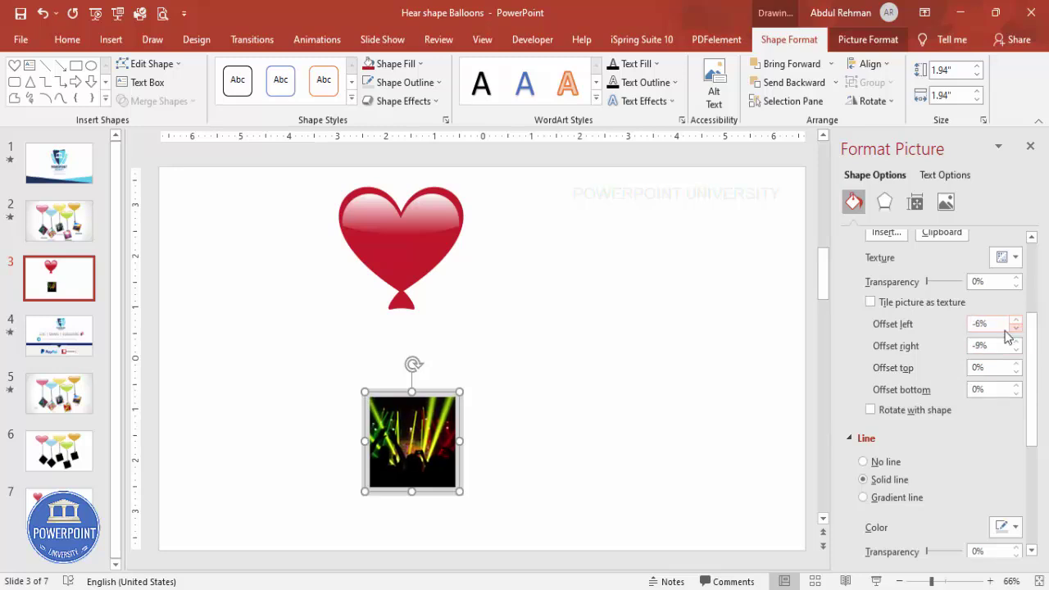
- Tilt the framed photo clockwise and shrink it to 1.59" centred beneath the heart
{"action": "left_click", "coordinate": [497, 399]}
{"action": "left_click", "coordinate": [455, 401]}
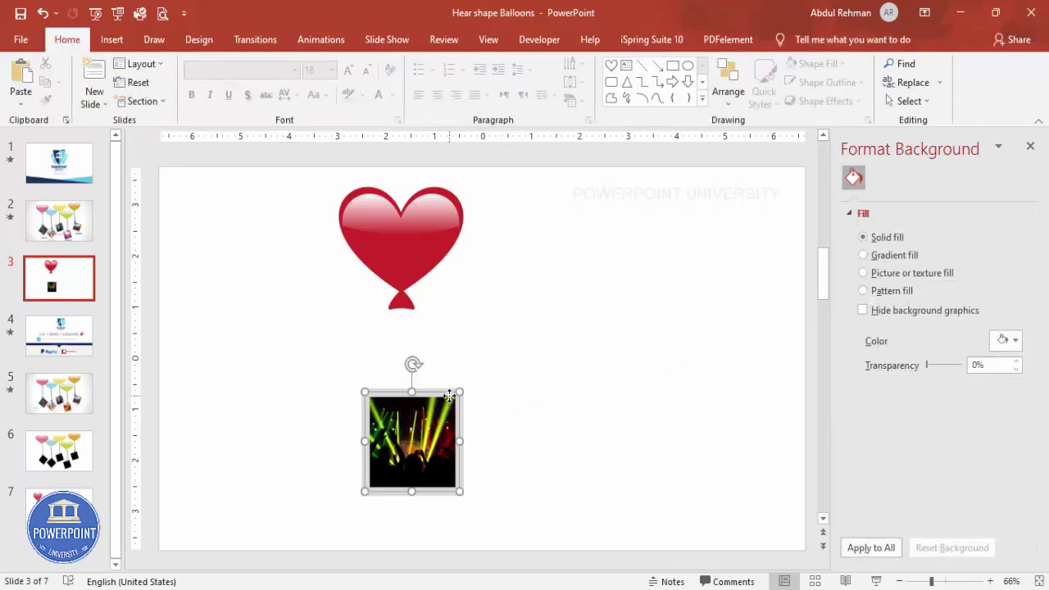
{"action": "left_click_drag", "start_coordinate": [412, 367], "coordinate": [400, 400]}
{"action": "mouse_move", "coordinate": [424, 434]}
{"action": "left_mouse_down"}
{"action": "mouse_move", "coordinate": [432, 428]}
{"action": "mouse_move", "coordinate": [424, 446]}
{"action": "left_mouse_up"}
{"action": "left_click", "coordinate": [291, 168]}
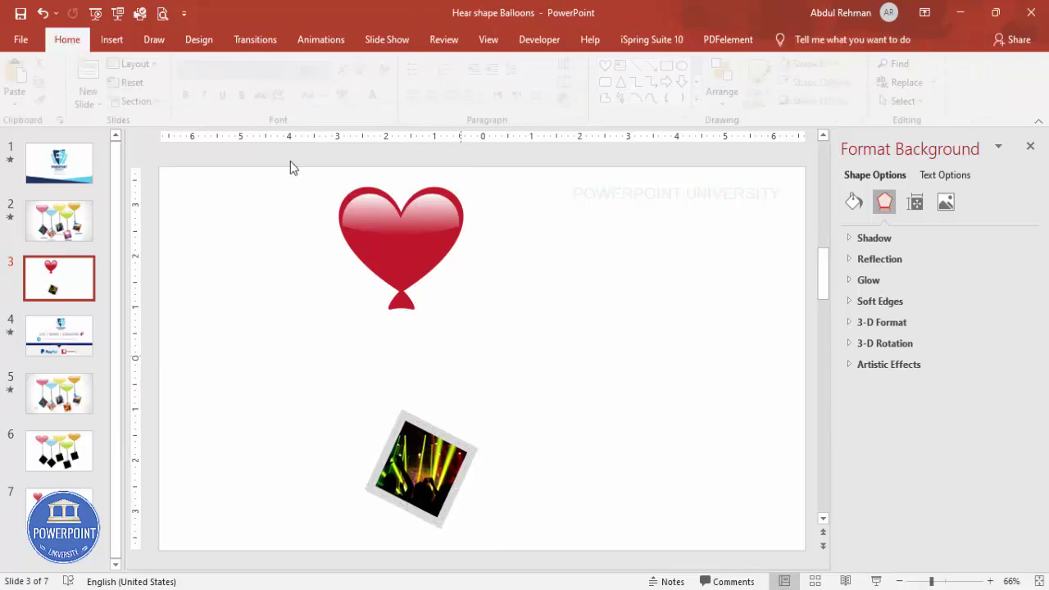
{"action": "left_click", "coordinate": [111, 37]}
{"action": "left_click", "coordinate": [248, 99]}
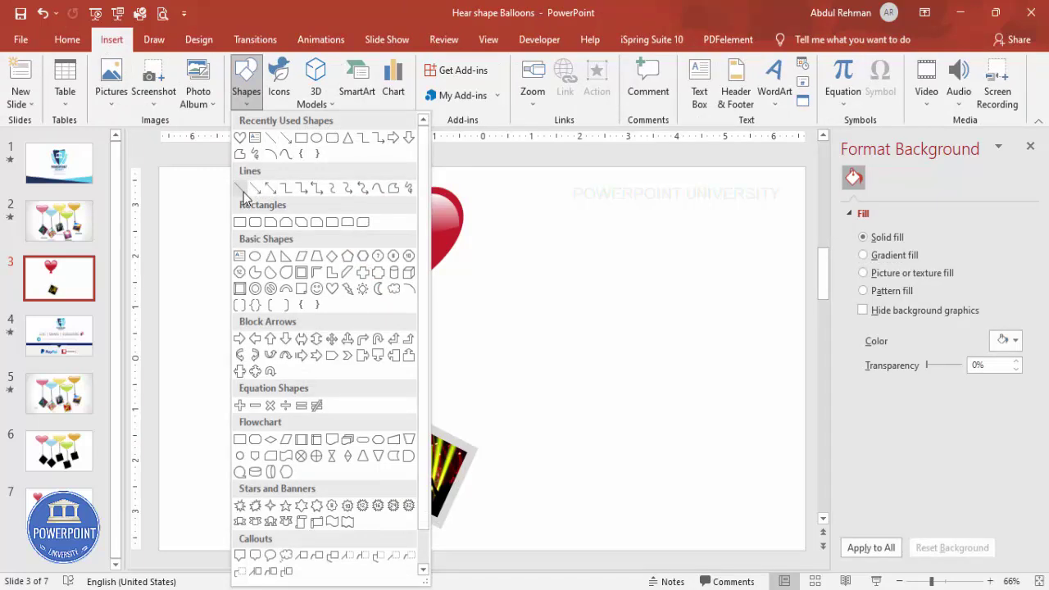
- Draw a straight string from the heart's knot down to the photo and make it 2¼ pt thick
{"action": "left_click", "coordinate": [243, 194]}
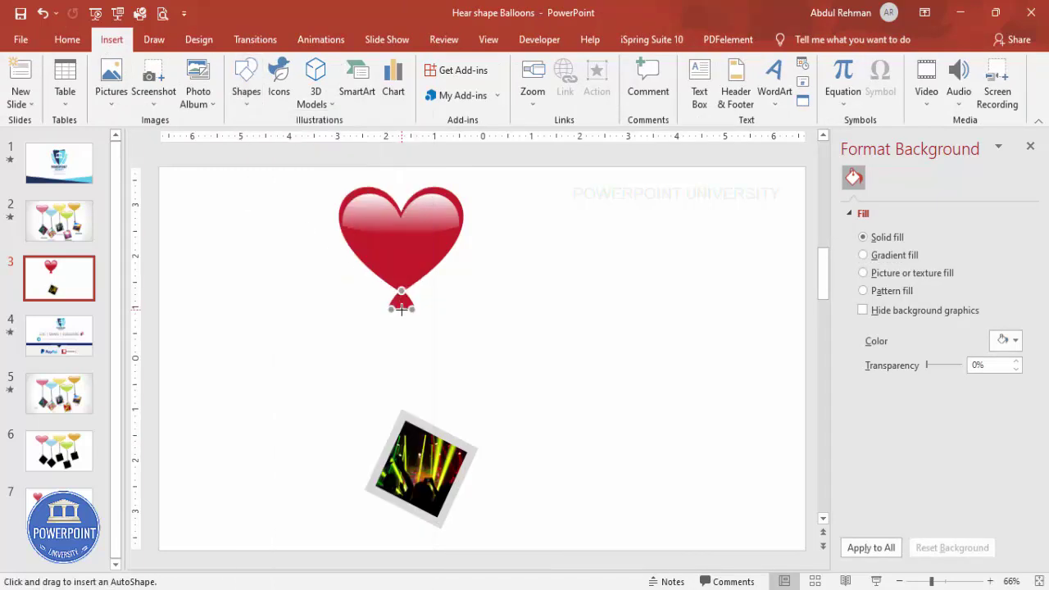
{"action": "left_click_drag", "start_coordinate": [402, 309], "coordinate": [402, 408]}
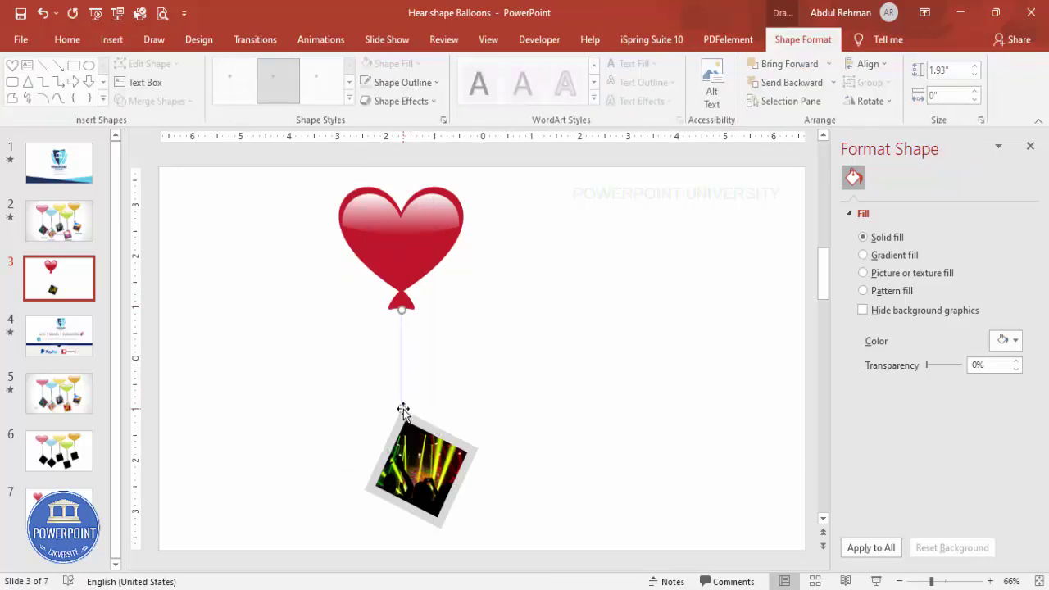
{"action": "left_click", "coordinate": [404, 82]}
{"action": "mouse_move", "coordinate": [423, 318]}
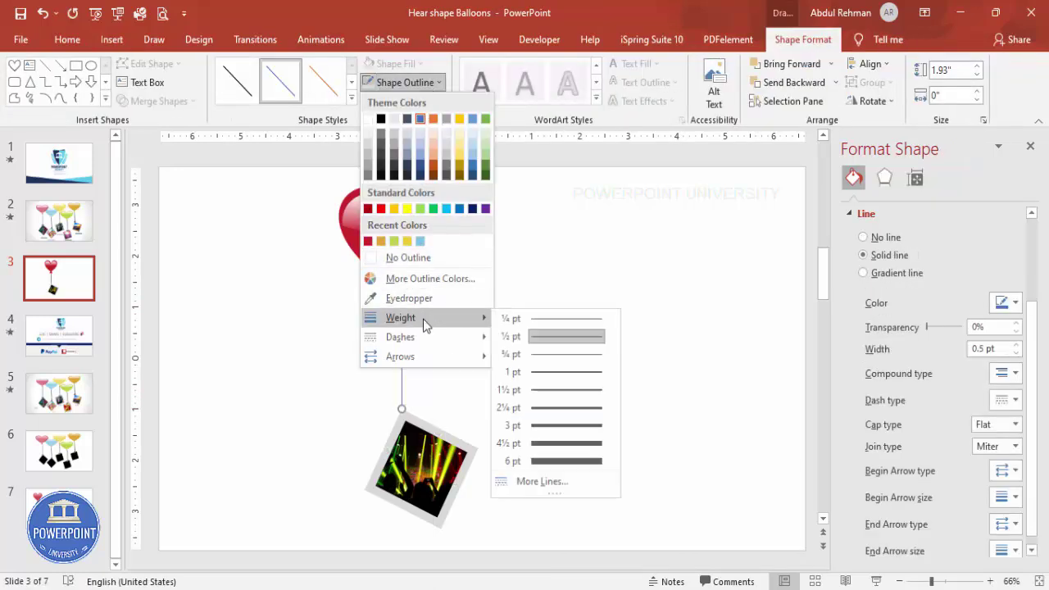
{"action": "left_click", "coordinate": [562, 408]}
{"action": "left_click", "coordinate": [513, 400]}
{"action": "left_click", "coordinate": [420, 440]}
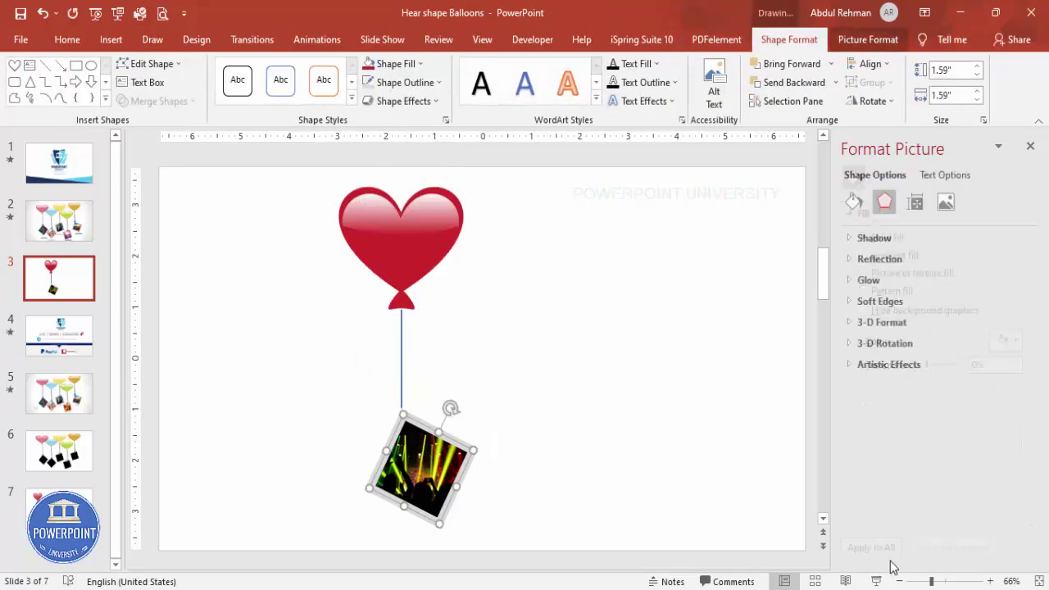
- Zoom in on the photo and tilt it slightly more clockwise
{"action": "scroll", "coordinate": [618, 470], "scroll_direction": "up", "scroll_amount": 4}
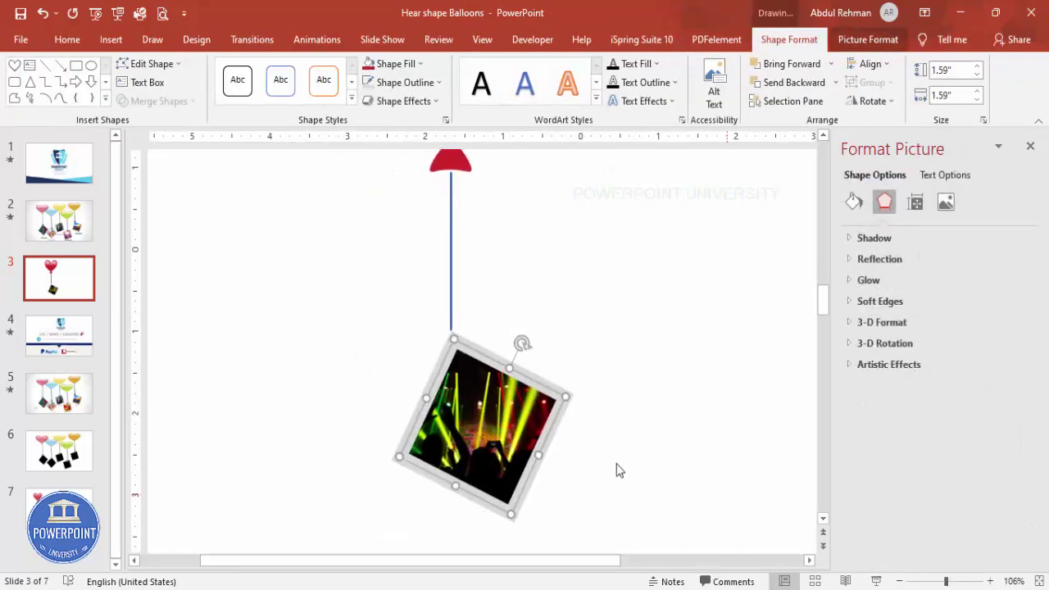
{"action": "left_click", "coordinate": [963, 582]}
{"action": "scroll", "coordinate": [556, 354], "scroll_direction": "up", "scroll_amount": 1}
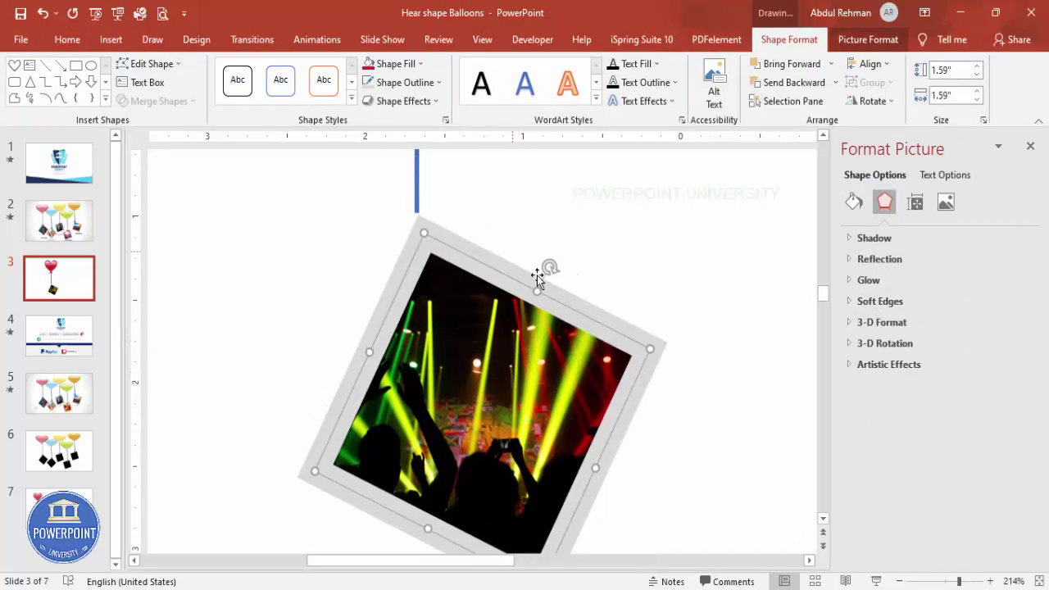
{"action": "left_click_drag", "start_coordinate": [551, 268], "coordinate": [502, 295]}
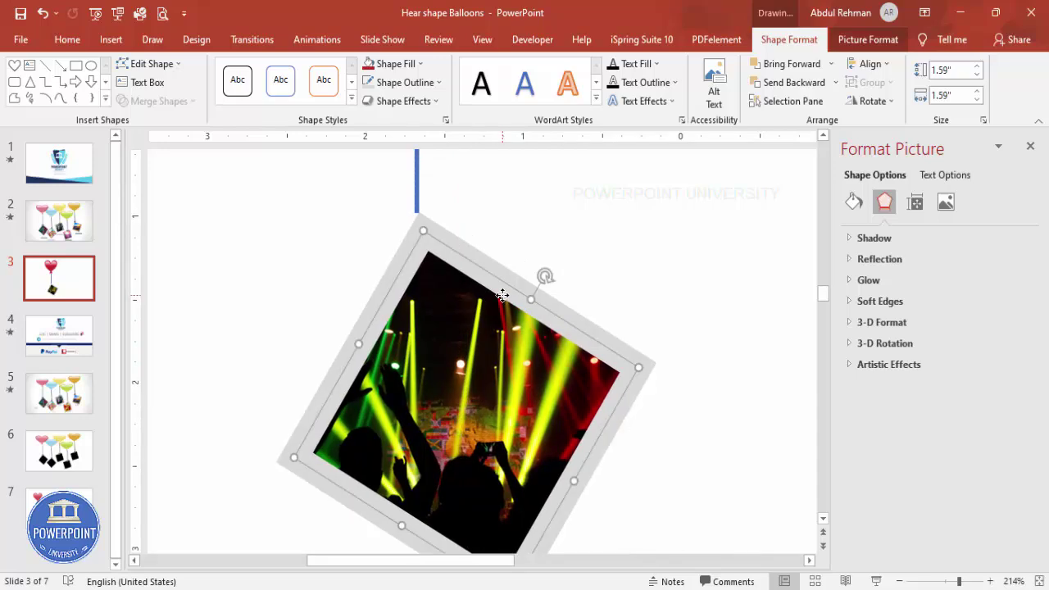
{"action": "key", "text": "ctrl+z"}
{"action": "left_click", "coordinate": [437, 195]}
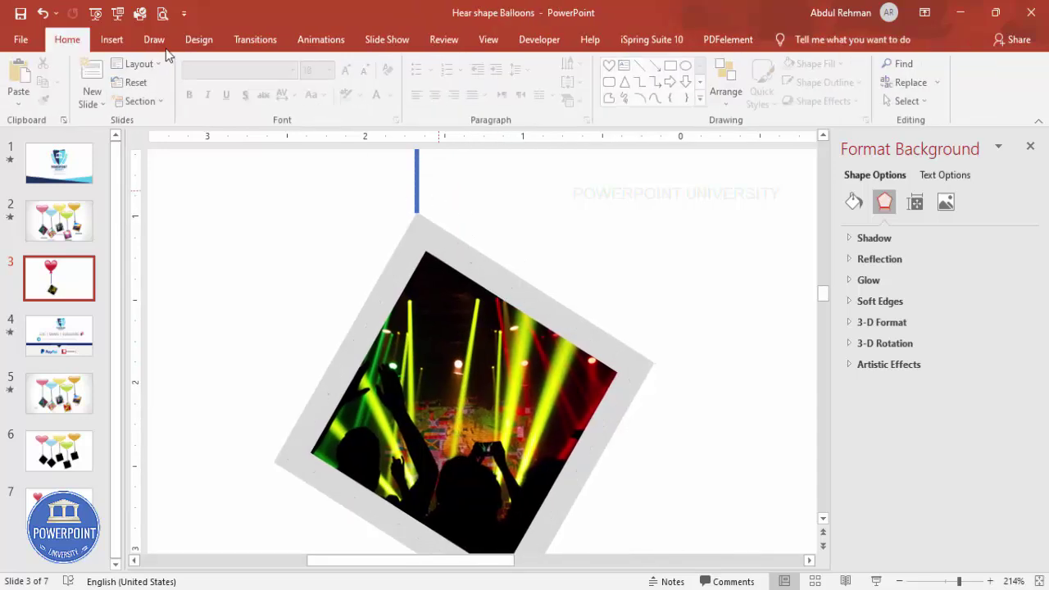
- Sketch a small freehand Scribble bow where the string meets the photo
{"action": "left_click", "coordinate": [112, 39]}
{"action": "left_click", "coordinate": [247, 90]}
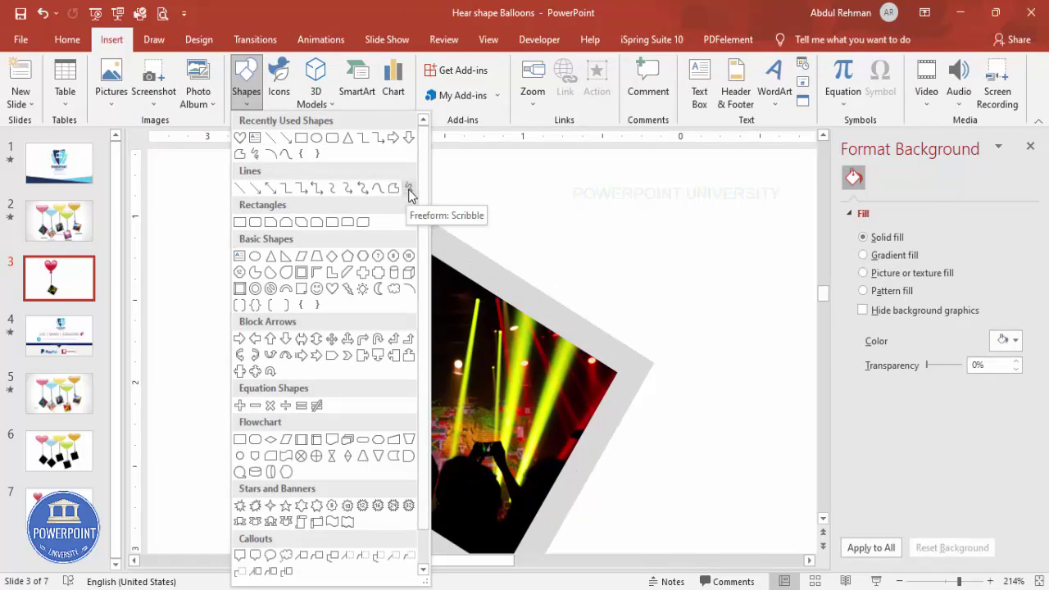
{"action": "left_click", "coordinate": [408, 191]}
{"action": "left_click_drag", "start_coordinate": [416, 150], "coordinate": [417, 211]}
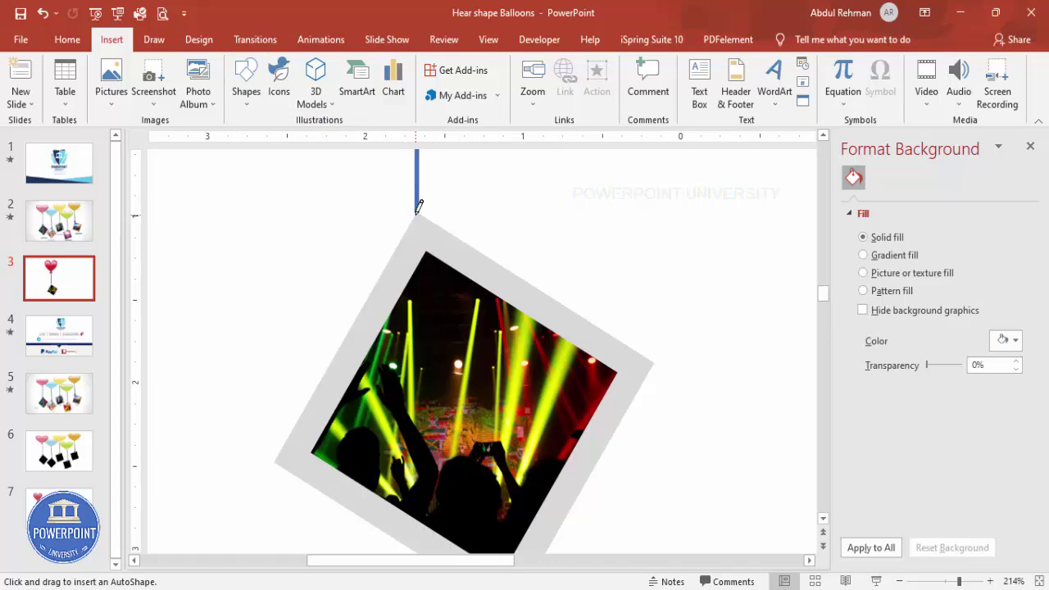
{"action": "mouse_move", "coordinate": [403, 209]}
{"action": "left_mouse_down"}
{"action": "mouse_move", "coordinate": [428, 192]}
{"action": "mouse_move", "coordinate": [417, 210]}
{"action": "mouse_move", "coordinate": [403, 205]}
{"action": "mouse_move", "coordinate": [390, 241]}
{"action": "left_mouse_up"}
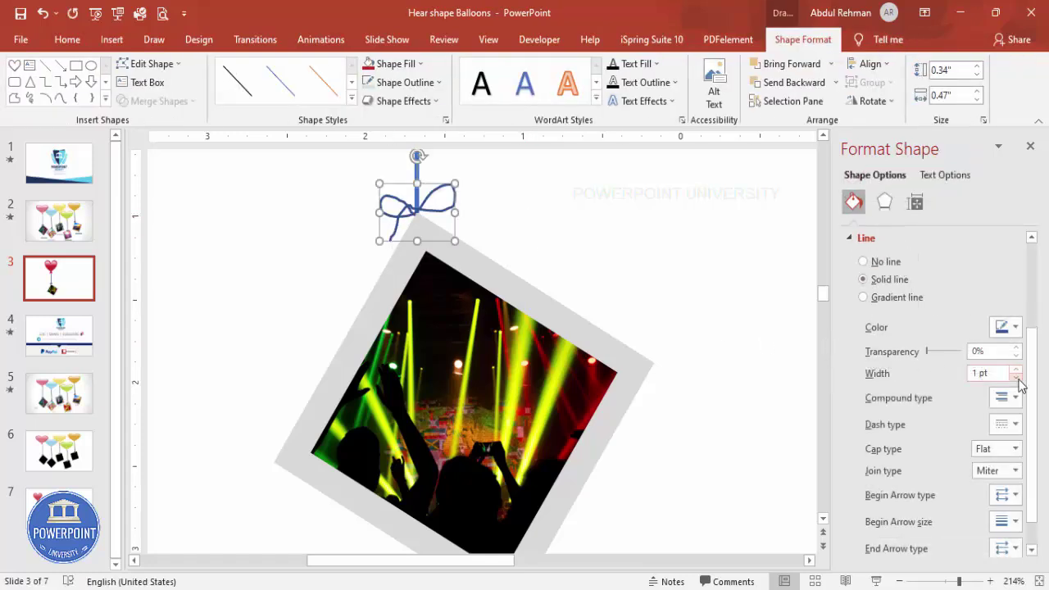
- Set the bow's outline width to 2.25 pt and select all the balloon parts
{"action": "left_click", "coordinate": [1016, 370]}
{"action": "left_click", "coordinate": [1016, 370]}
{"action": "left_click", "coordinate": [1016, 371]}
{"action": "left_click", "coordinate": [1016, 379]}
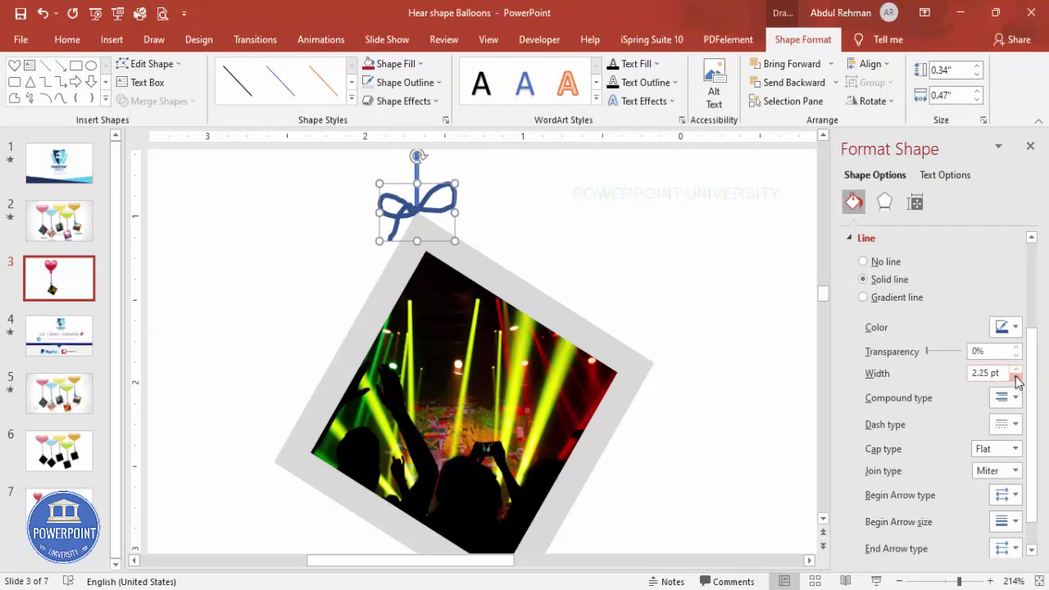
{"action": "left_click", "coordinate": [557, 270]}
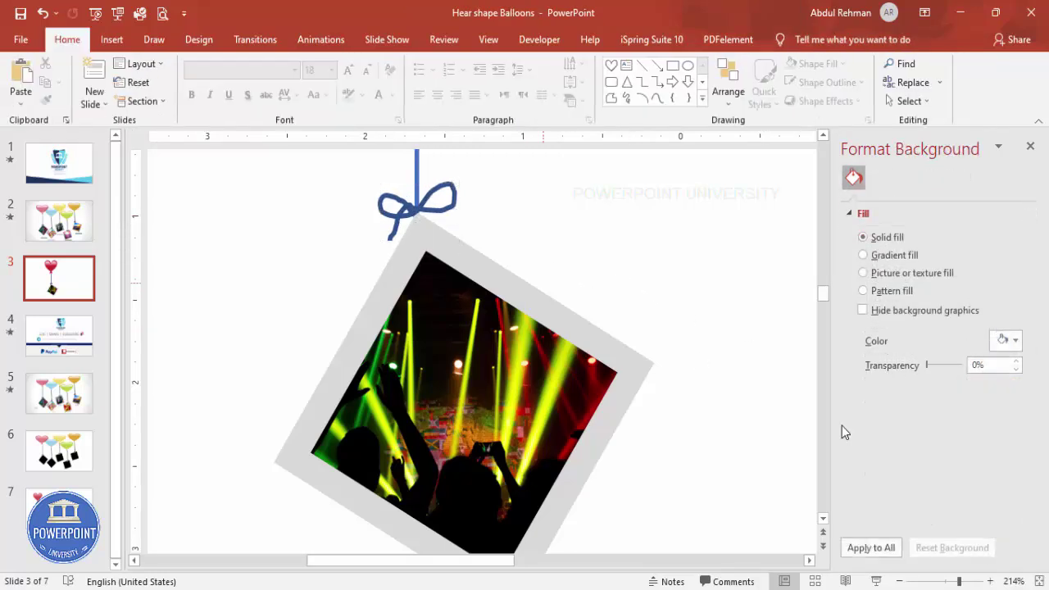
{"action": "left_click", "coordinate": [1039, 581]}
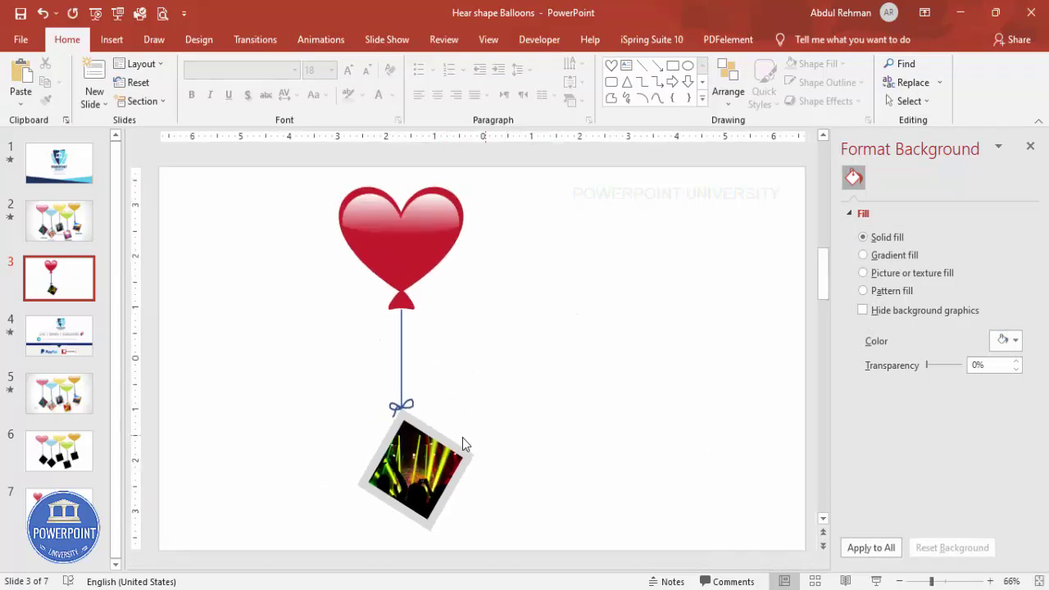
{"action": "left_click_drag", "start_coordinate": [238, 194], "coordinate": [549, 562]}
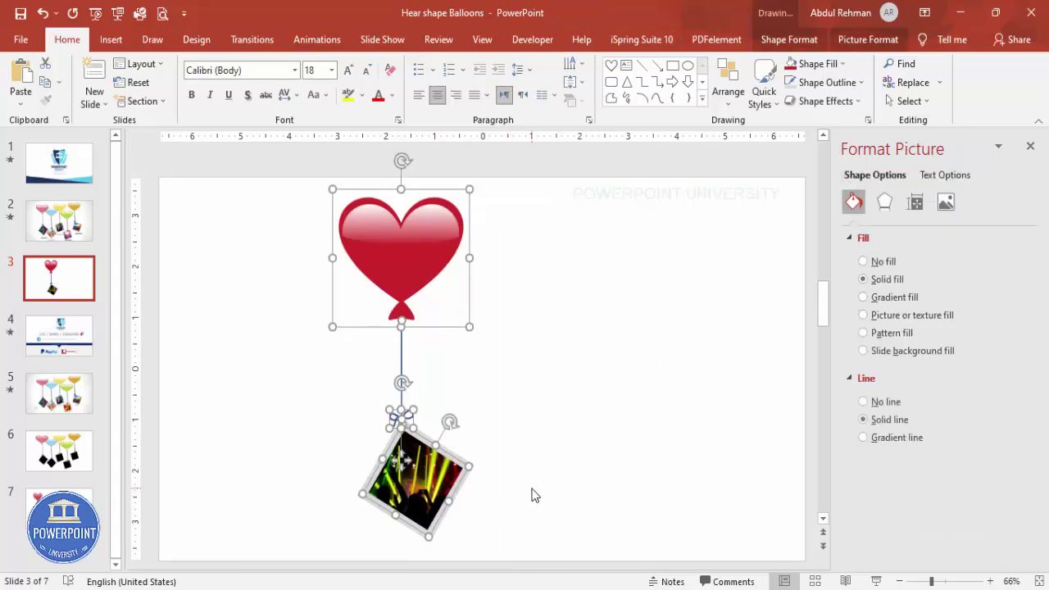
- Group the balloon pieces, move the group left, and duplicate it with Ctrl+D
{"action": "key", "text": "ctrl+g"}
{"action": "left_click_drag", "start_coordinate": [431, 254], "coordinate": [502, 223]}
{"action": "key", "text": "ctrl+d"}
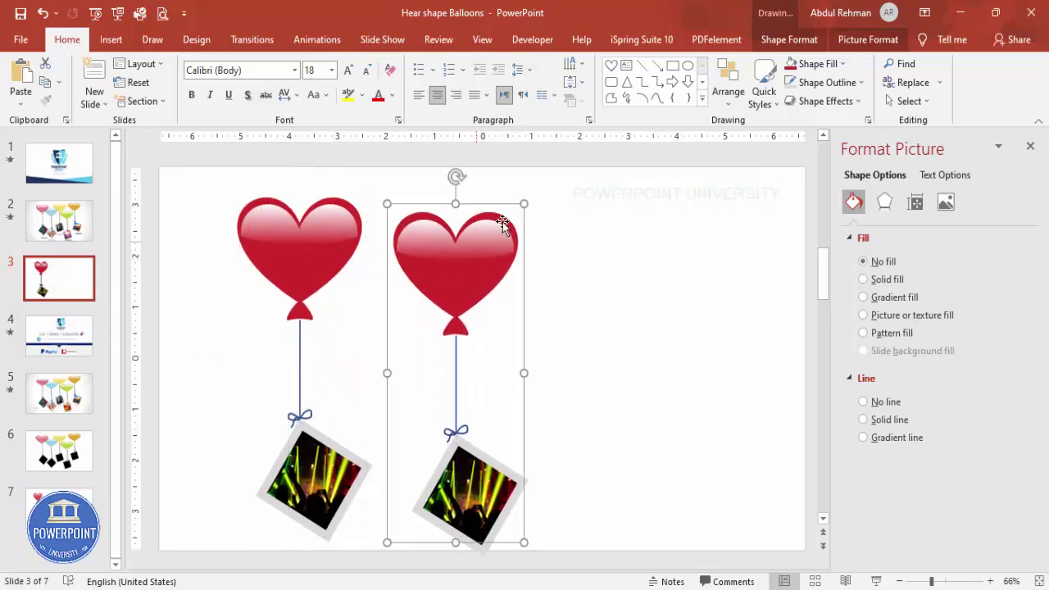
- Recolour the copy's heart and knot gold
{"action": "left_click", "coordinate": [494, 218]}
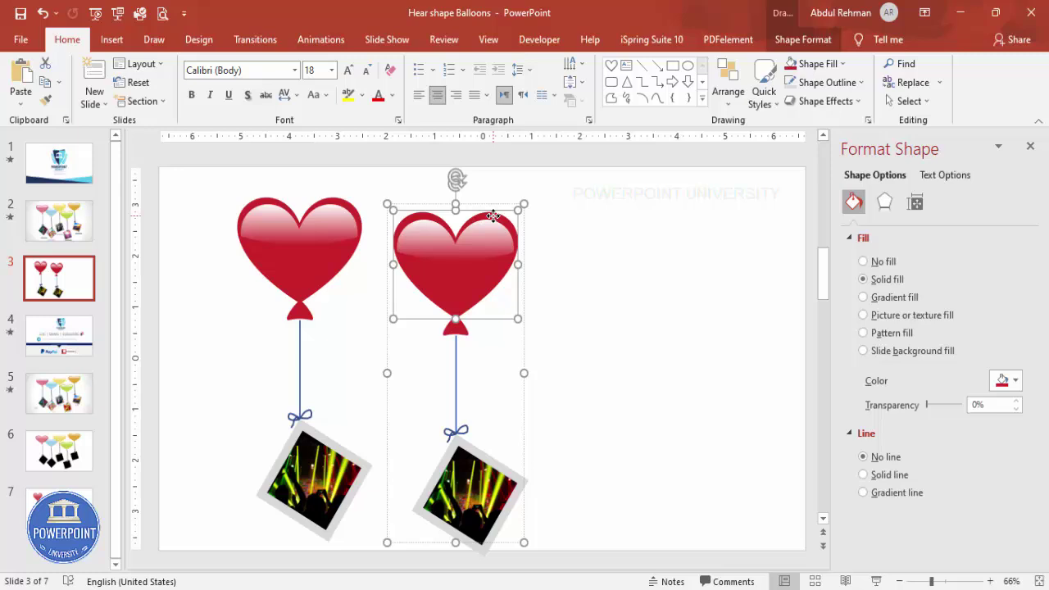
{"action": "left_click", "coordinate": [1002, 380]}
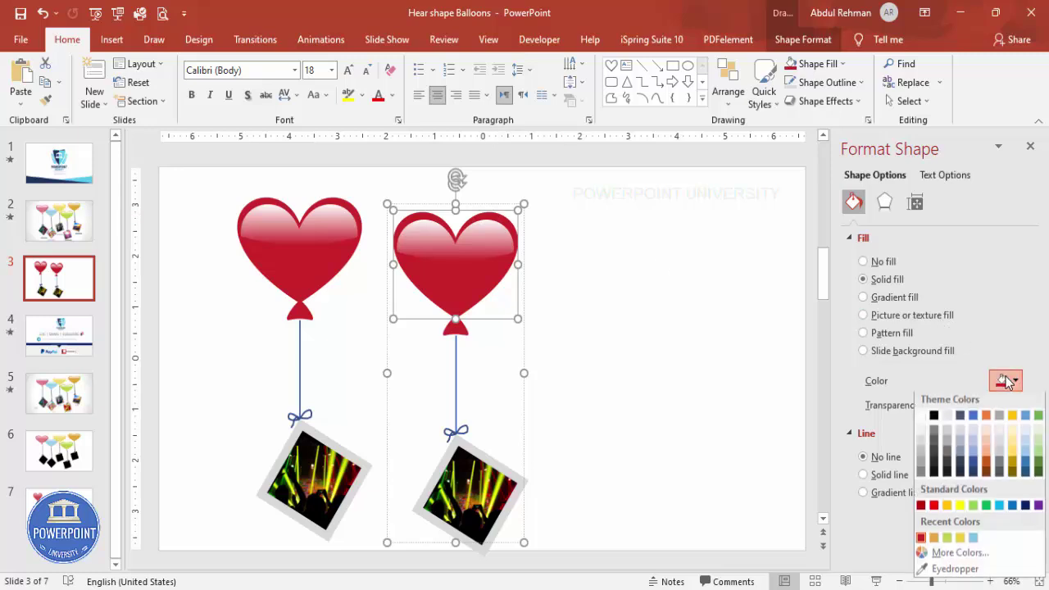
{"action": "left_click", "coordinate": [934, 541]}
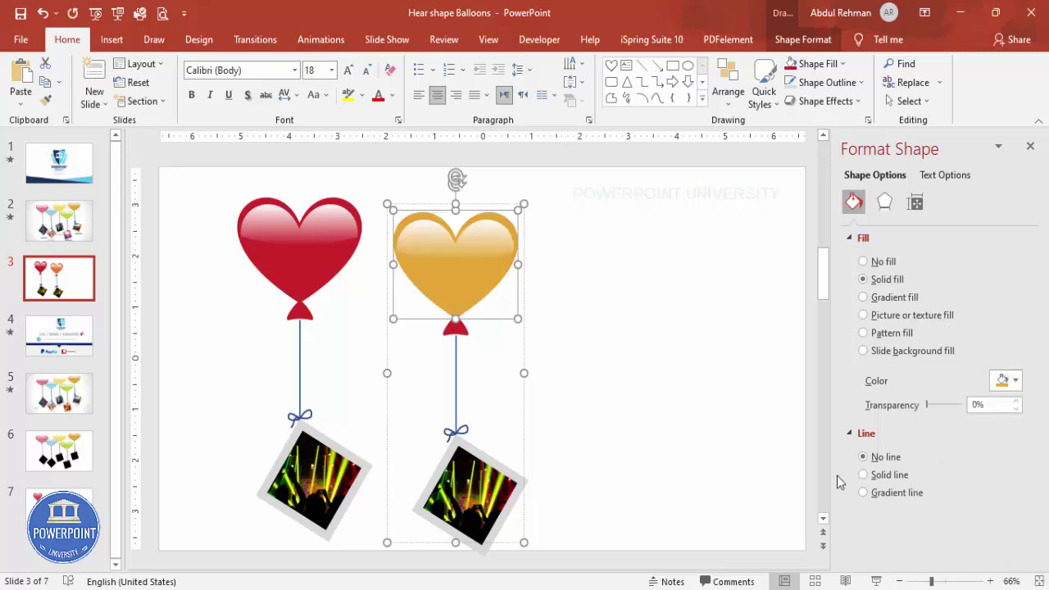
{"action": "left_click", "coordinate": [462, 329]}
{"action": "left_click", "coordinate": [1002, 380]}
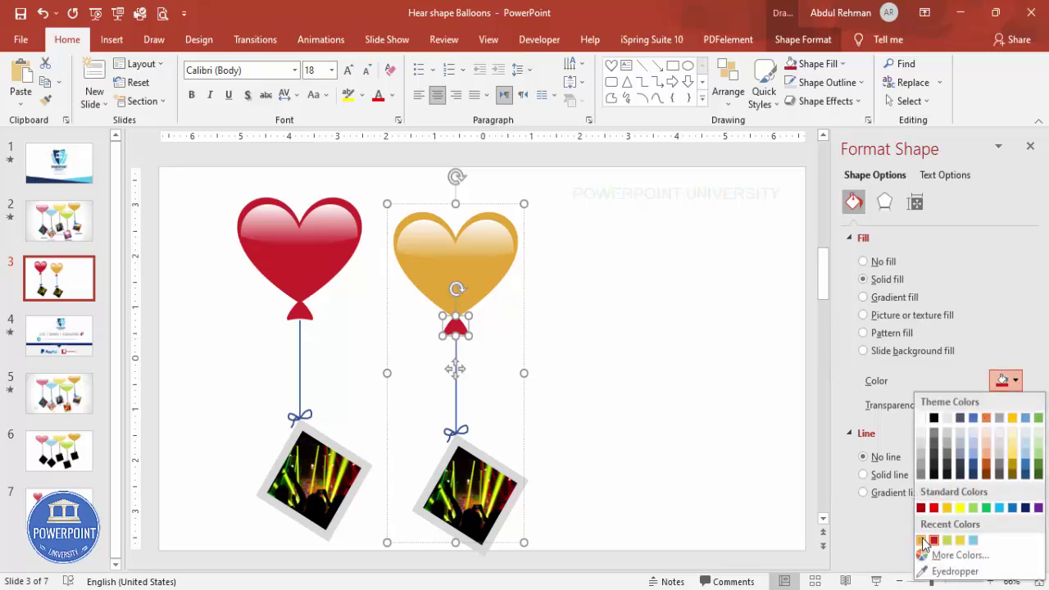
{"action": "left_click", "coordinate": [921, 541]}
{"action": "left_click", "coordinate": [473, 488]}
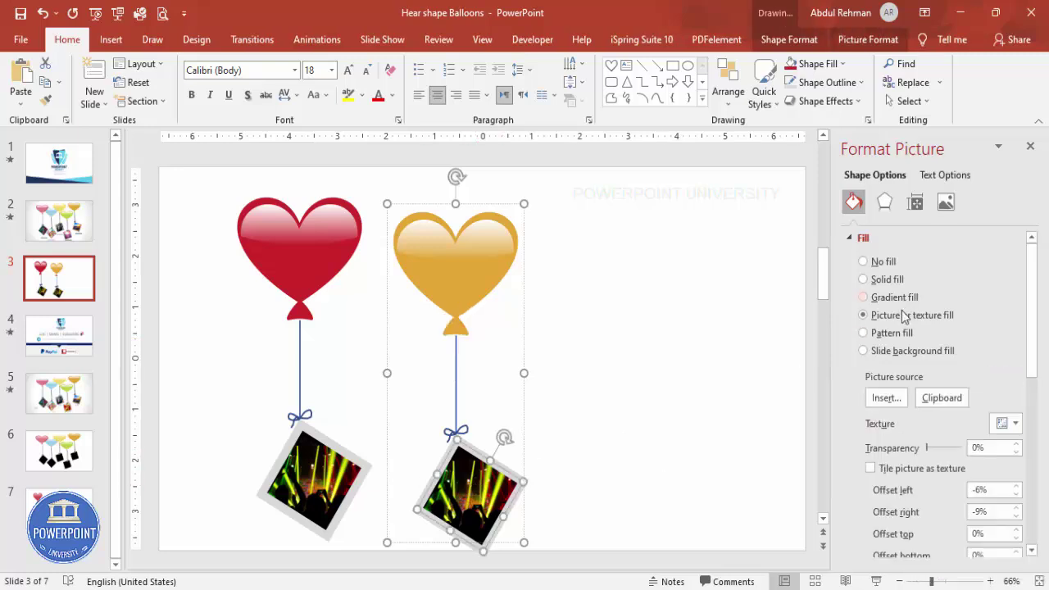
- Replace the gold balloon's photo with an online night street lights image
{"action": "left_click", "coordinate": [885, 397]}
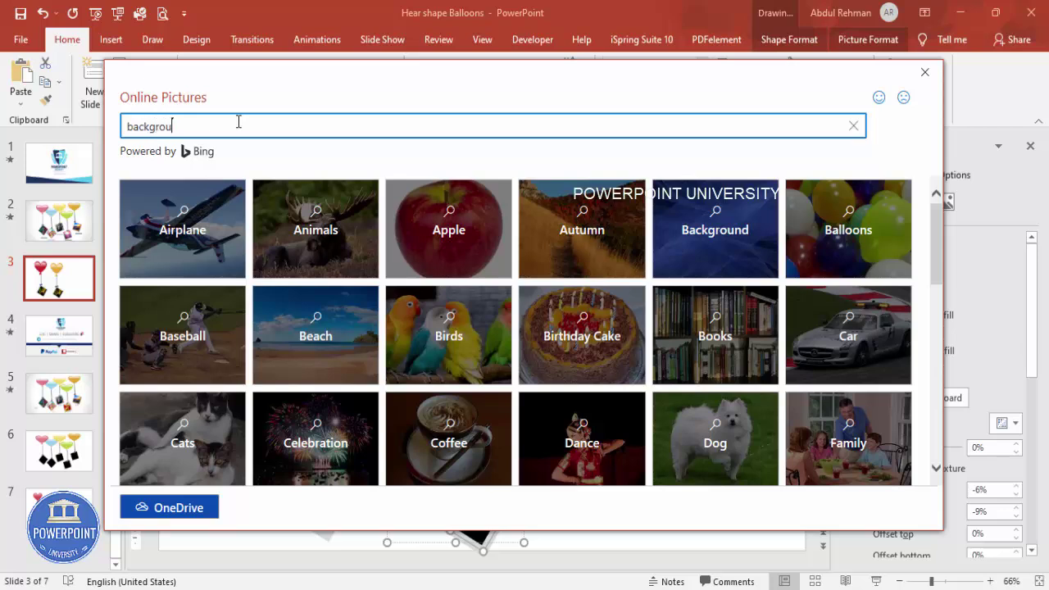
{"action": "type", "text": "nd"}
{"action": "key", "text": "Return"}
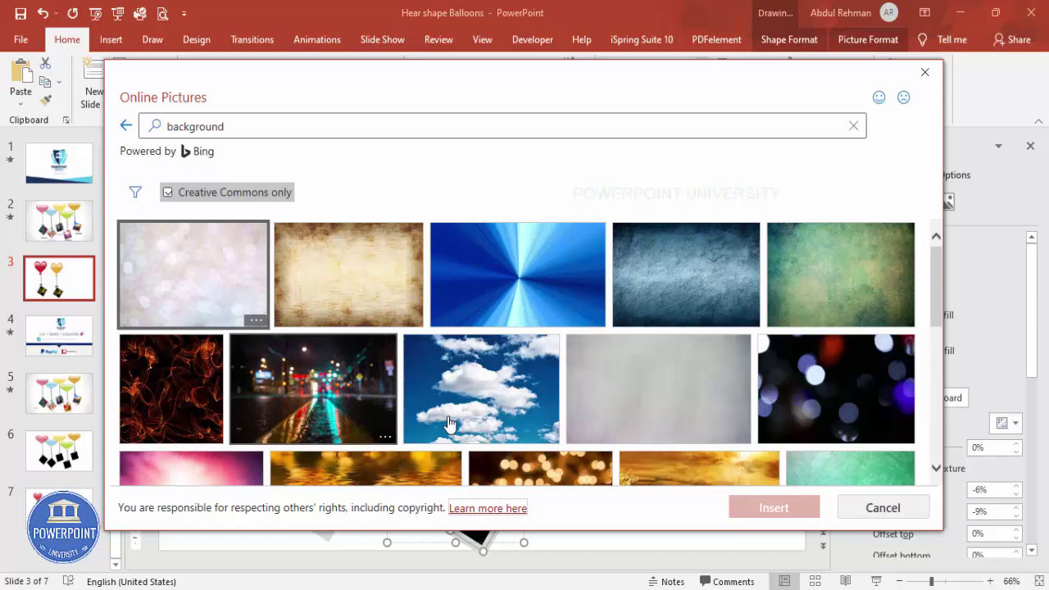
{"action": "left_click", "coordinate": [811, 475]}
{"action": "left_click", "coordinate": [775, 507]}
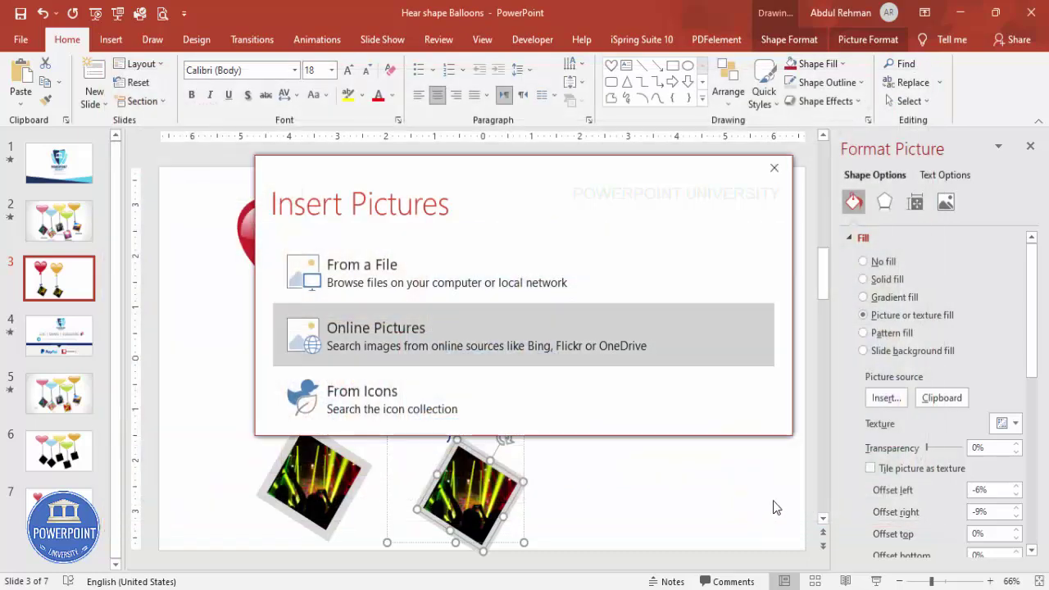
- Rotate the gold balloon's photo to a gentler tilt
{"action": "left_click", "coordinate": [567, 501]}
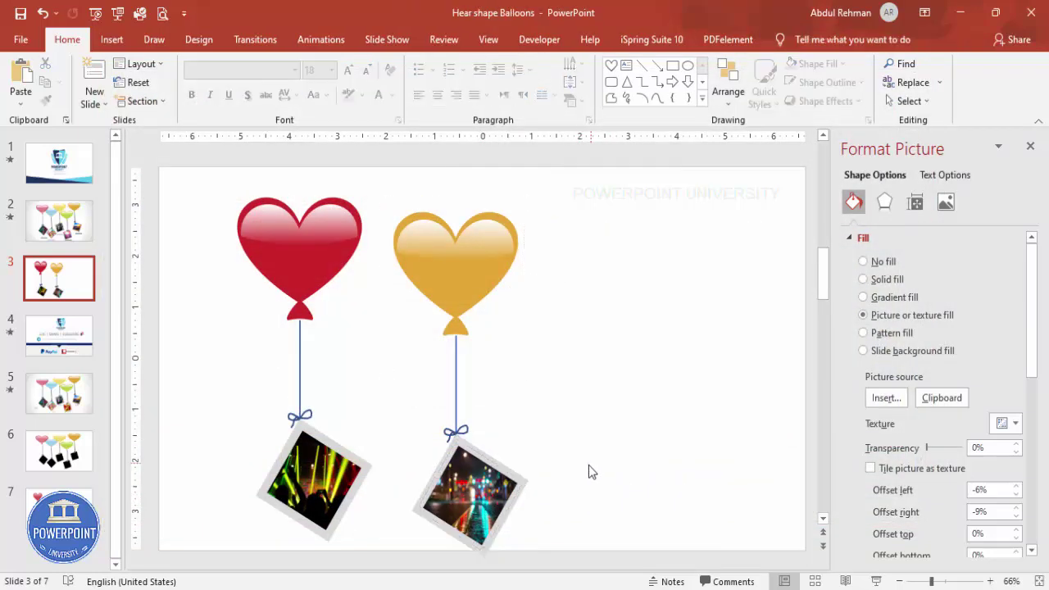
{"action": "left_click", "coordinate": [490, 482]}
{"action": "left_click", "coordinate": [490, 475]}
{"action": "mouse_move", "coordinate": [497, 443]}
{"action": "left_mouse_down"}
{"action": "mouse_move", "coordinate": [486, 437]}
{"action": "mouse_move", "coordinate": [494, 450]}
{"action": "left_mouse_up"}
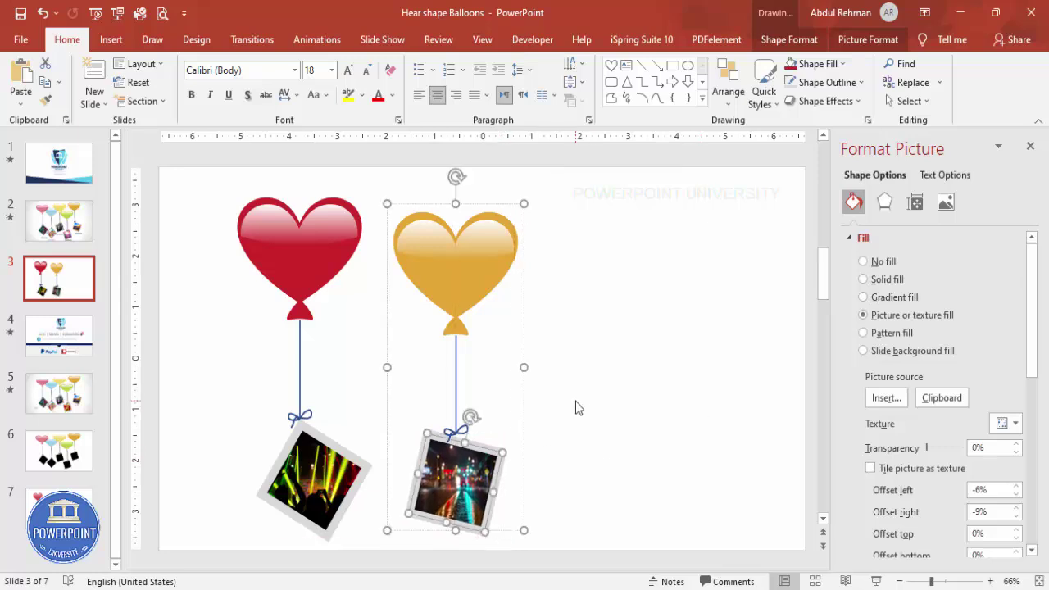
- Copy the gold balloon up to its right and colour its heart and knot green
{"action": "left_click", "coordinate": [505, 297]}
{"action": "left_click_drag", "start_coordinate": [475, 257], "coordinate": [569, 206]}
{"action": "left_click", "coordinate": [576, 187]}
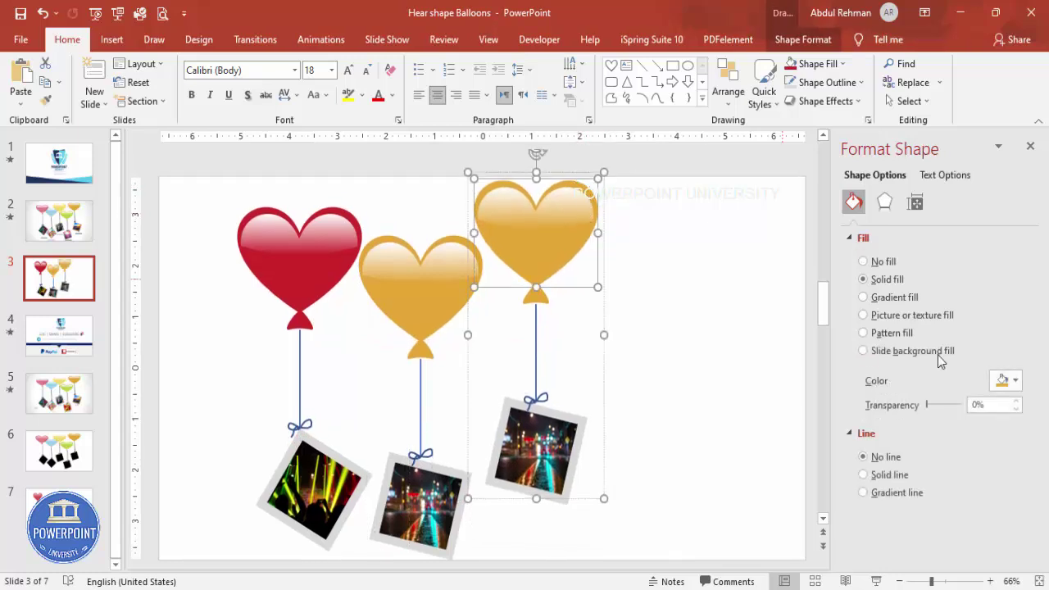
{"action": "left_click", "coordinate": [1014, 380]}
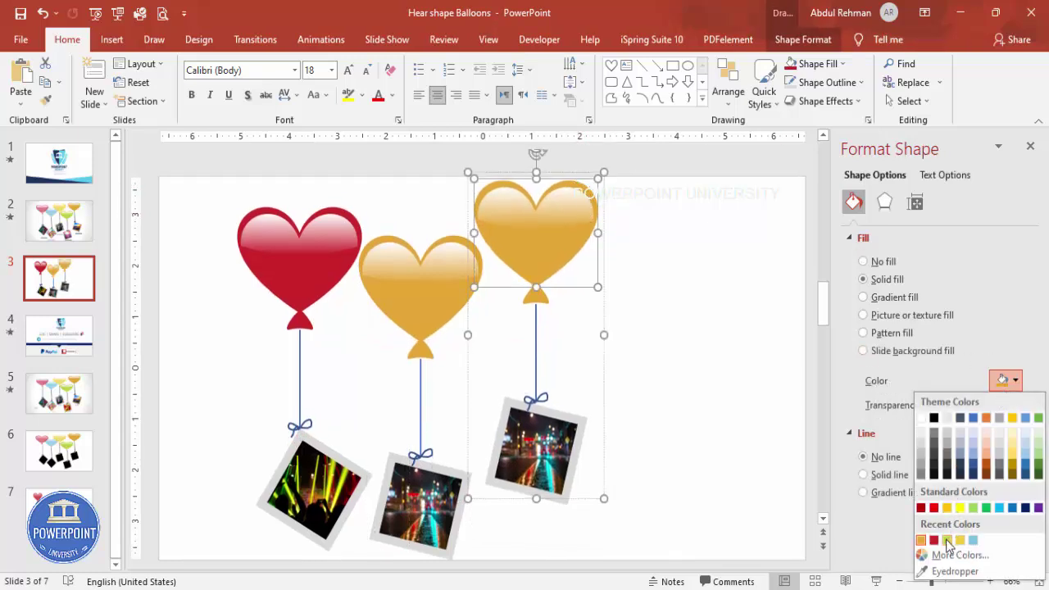
{"action": "left_click", "coordinate": [946, 540]}
{"action": "left_click", "coordinate": [542, 297]}
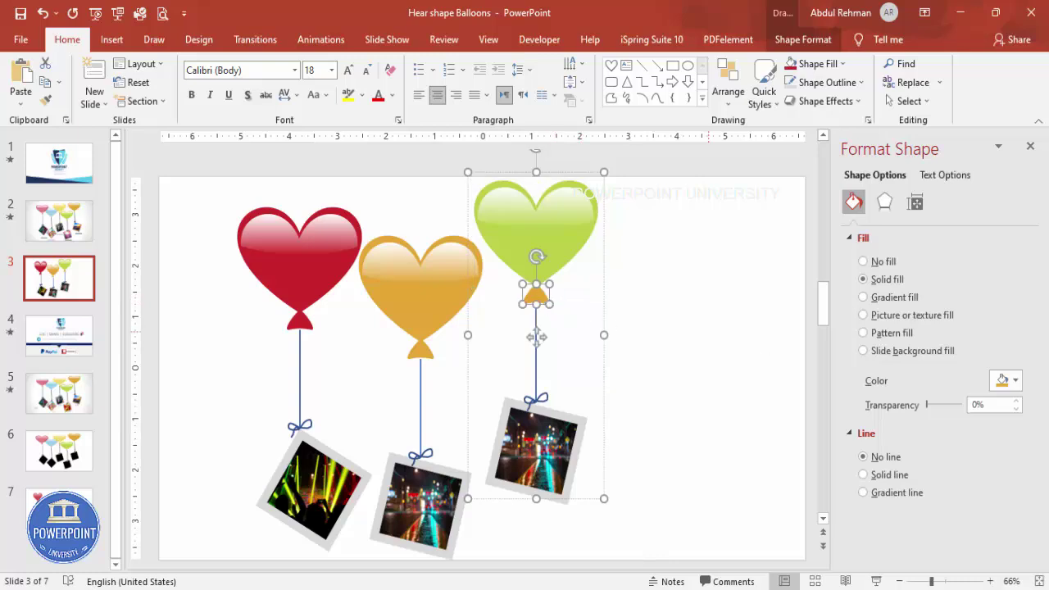
{"action": "left_click", "coordinate": [1014, 380]}
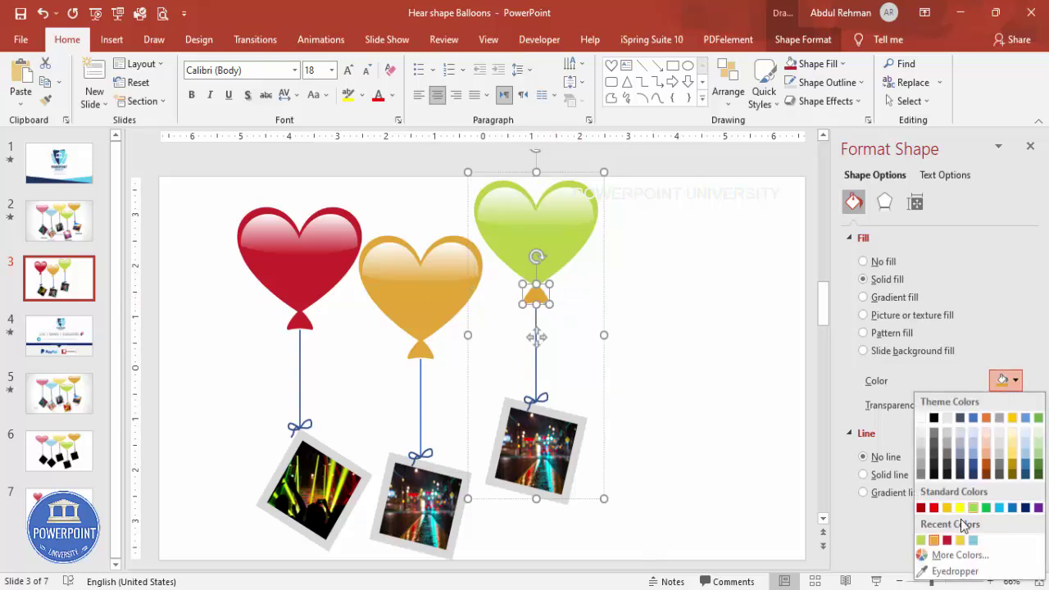
{"action": "left_click", "coordinate": [920, 539]}
{"action": "left_click", "coordinate": [773, 480]}
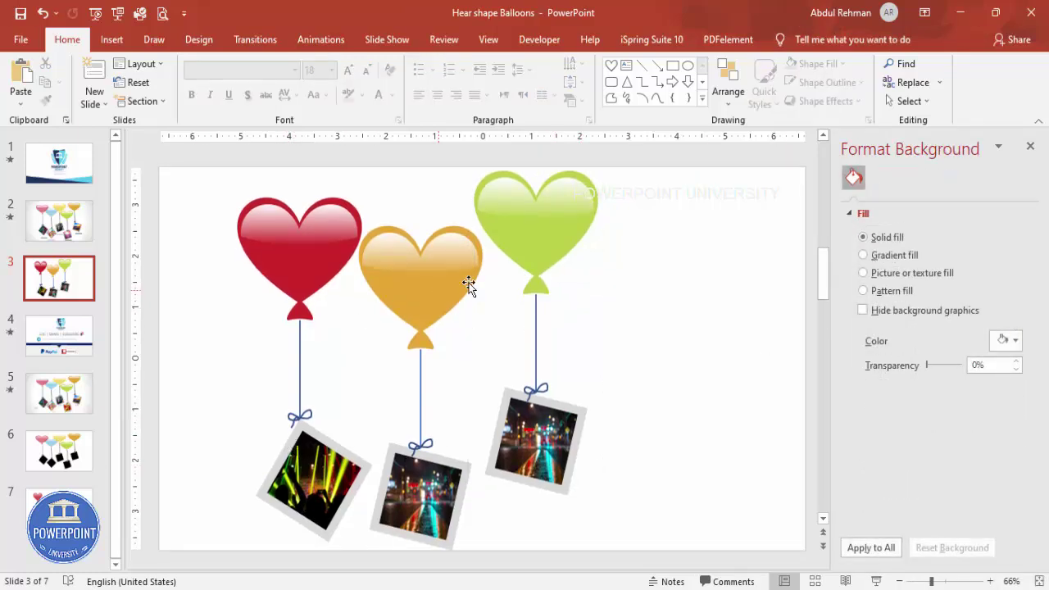
- Copy the green balloon to the lower right and colour its heart and knot light blue
{"action": "left_click", "coordinate": [541, 262]}
{"action": "left_click_drag", "start_coordinate": [540, 205], "coordinate": [649, 288]}
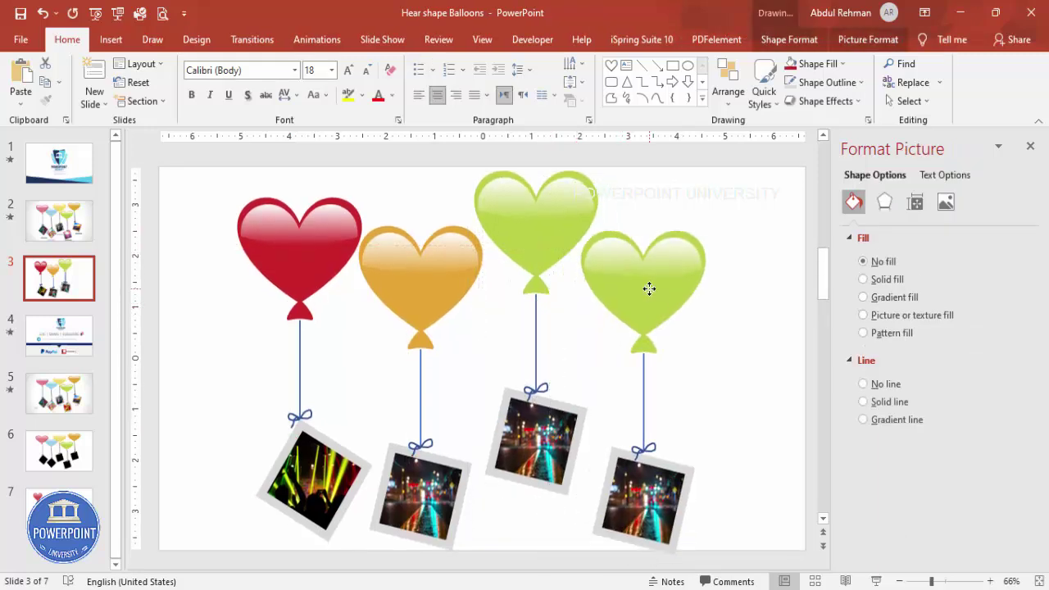
{"action": "left_click", "coordinate": [674, 251]}
{"action": "left_click", "coordinate": [684, 236]}
{"action": "left_click", "coordinate": [1001, 380]}
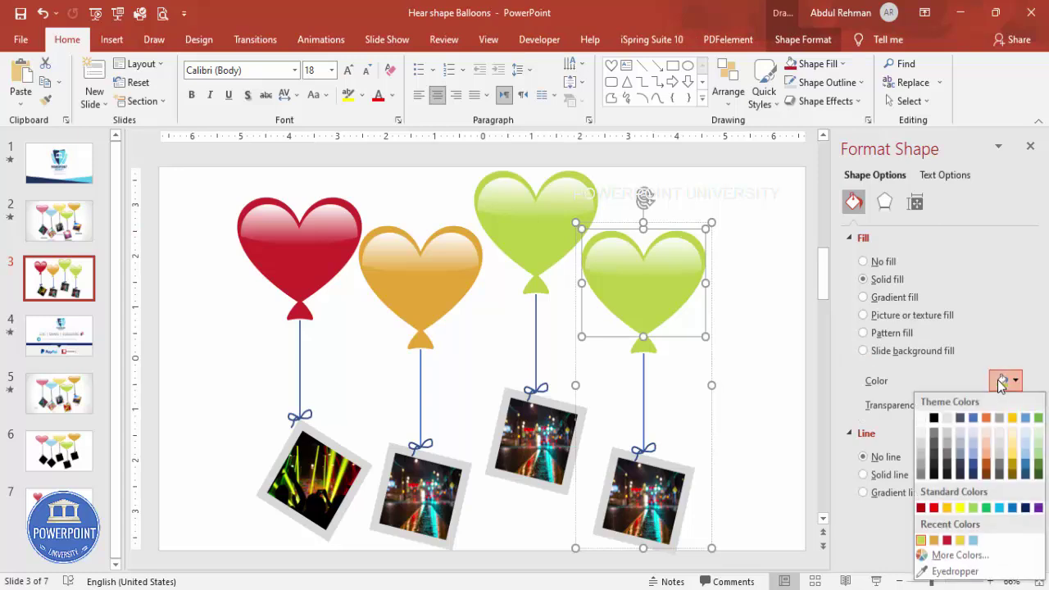
{"action": "left_click", "coordinate": [972, 540]}
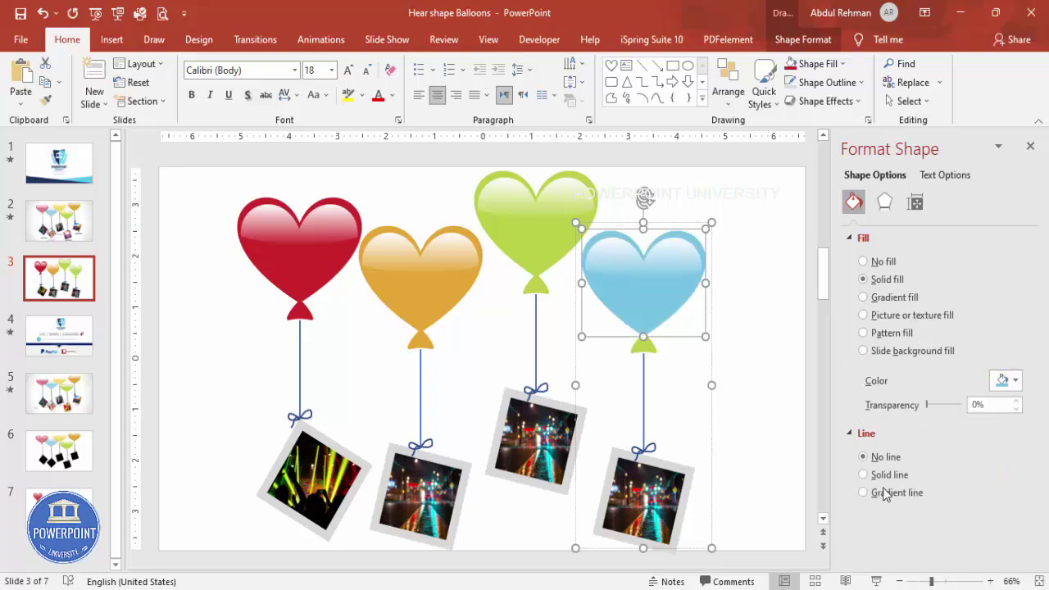
{"action": "left_click", "coordinate": [643, 347]}
{"action": "left_click", "coordinate": [1016, 383]}
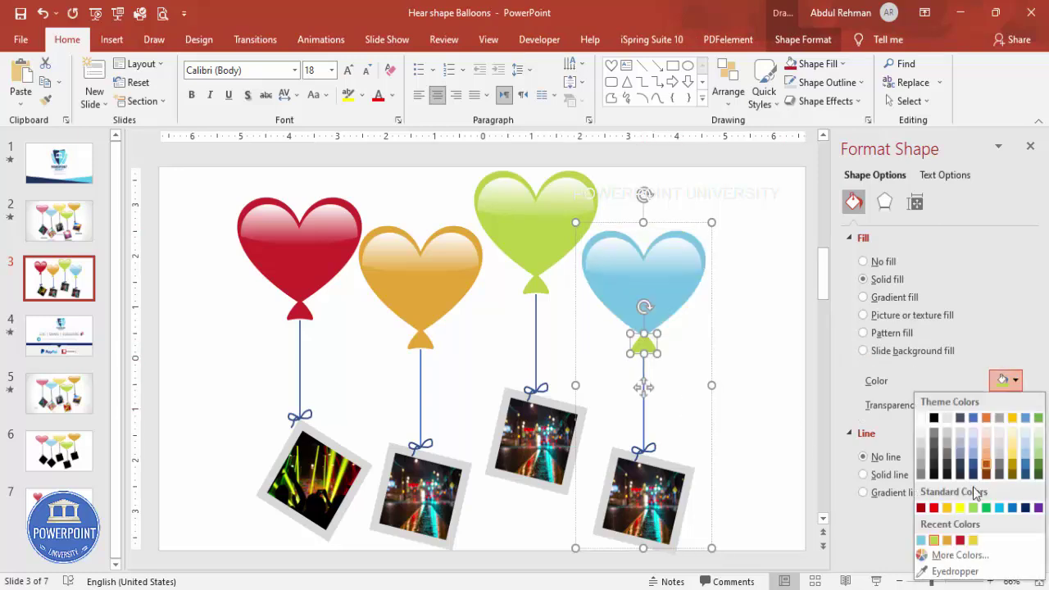
{"action": "left_click", "coordinate": [924, 535]}
{"action": "left_click", "coordinate": [723, 404]}
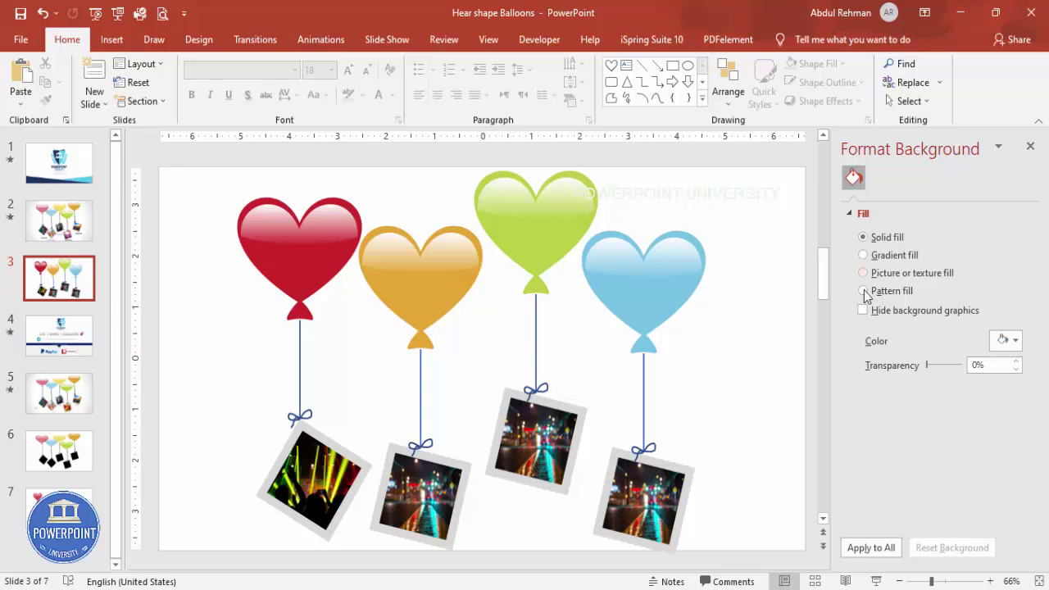
- Switch the background to a gradient fill with a white and a light-grey stop
{"action": "left_click", "coordinate": [894, 256]}
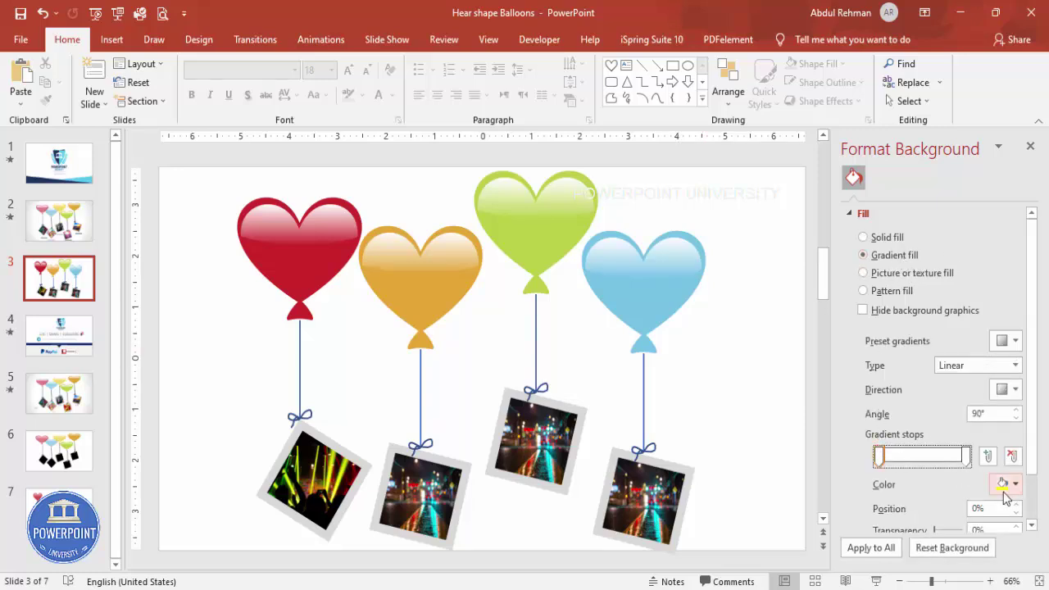
{"action": "left_click", "coordinate": [1016, 485]}
{"action": "left_click", "coordinate": [920, 311]}
{"action": "left_click", "coordinate": [968, 456]}
{"action": "left_click", "coordinate": [1006, 484]}
{"action": "left_click", "coordinate": [920, 338]}
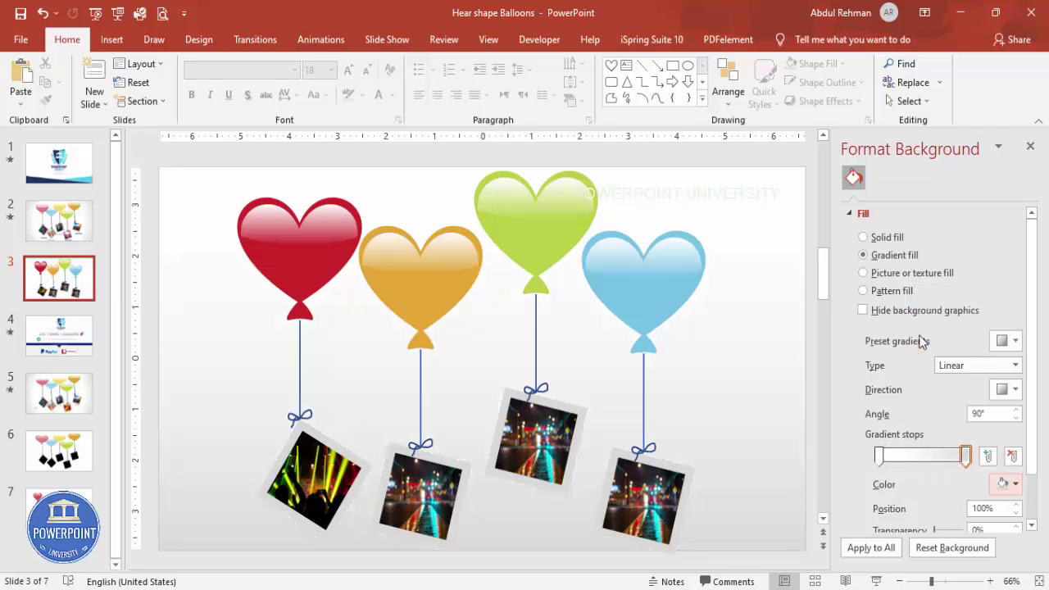
- Make the gradient Radial, From Center, and widen its white centre
{"action": "left_click", "coordinate": [955, 365]}
{"action": "left_click", "coordinate": [954, 399]}
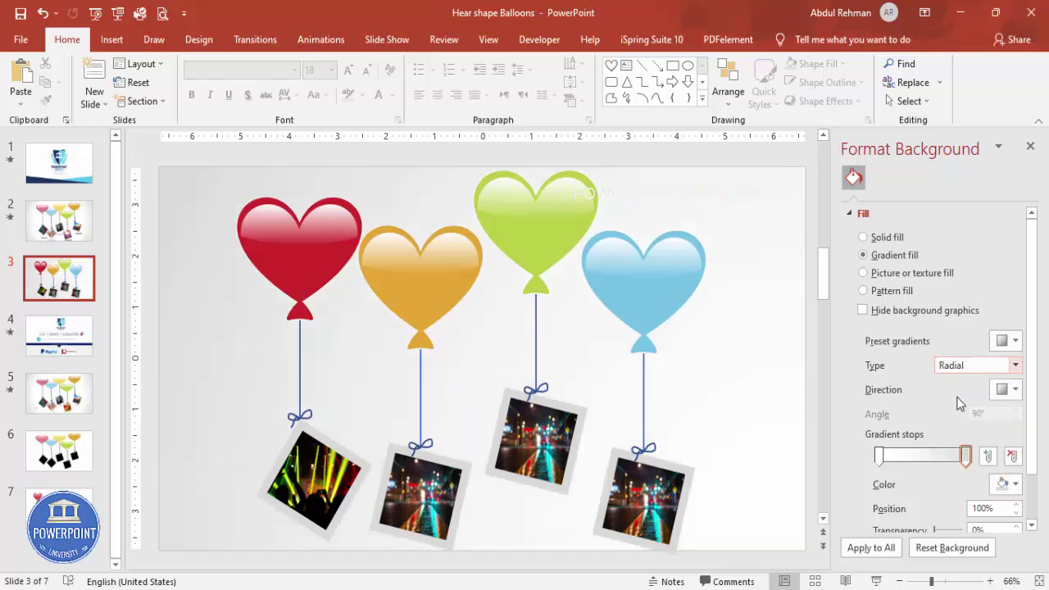
{"action": "left_click", "coordinate": [1006, 390]}
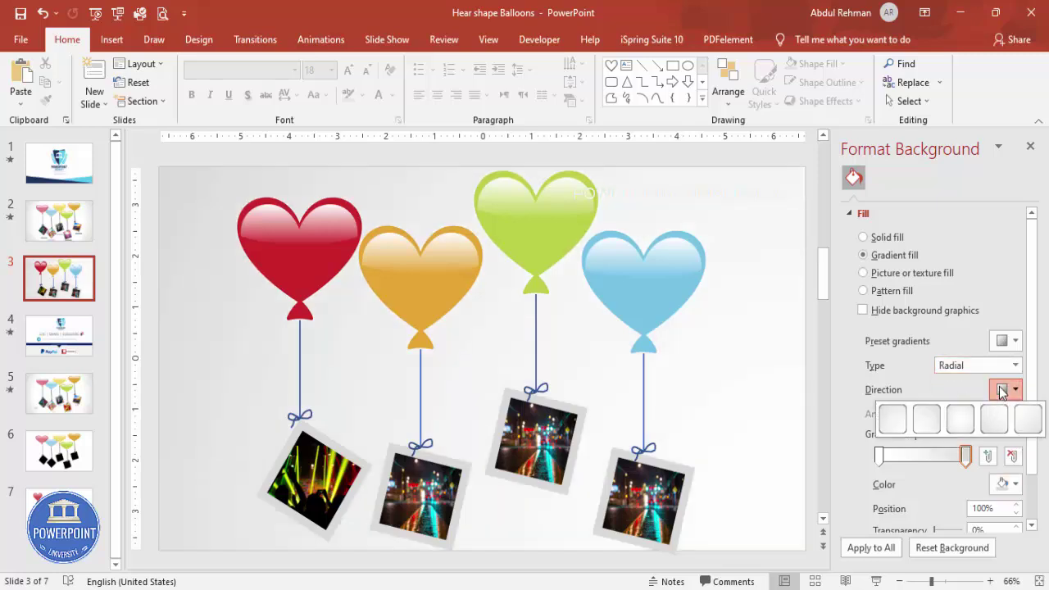
{"action": "left_click", "coordinate": [963, 426]}
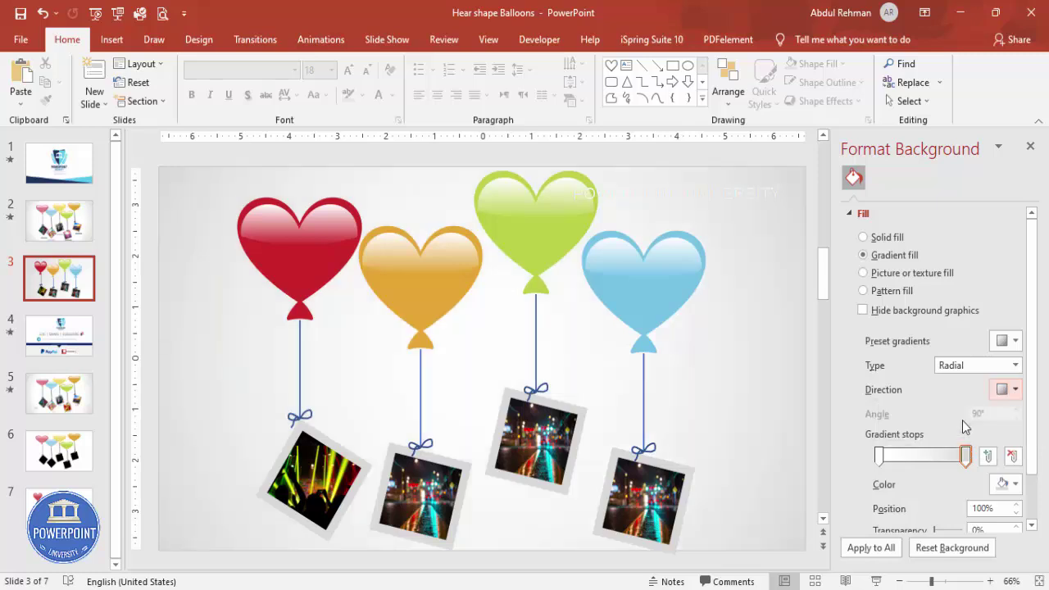
{"action": "left_click_drag", "start_coordinate": [880, 459], "coordinate": [937, 459]}
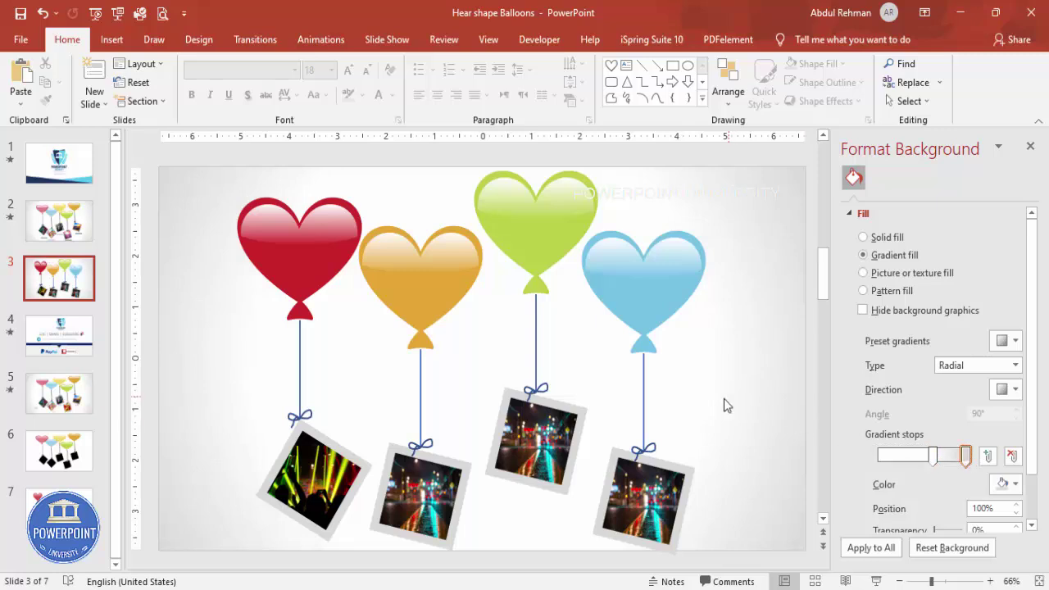
{"action": "left_click", "coordinate": [1029, 146]}
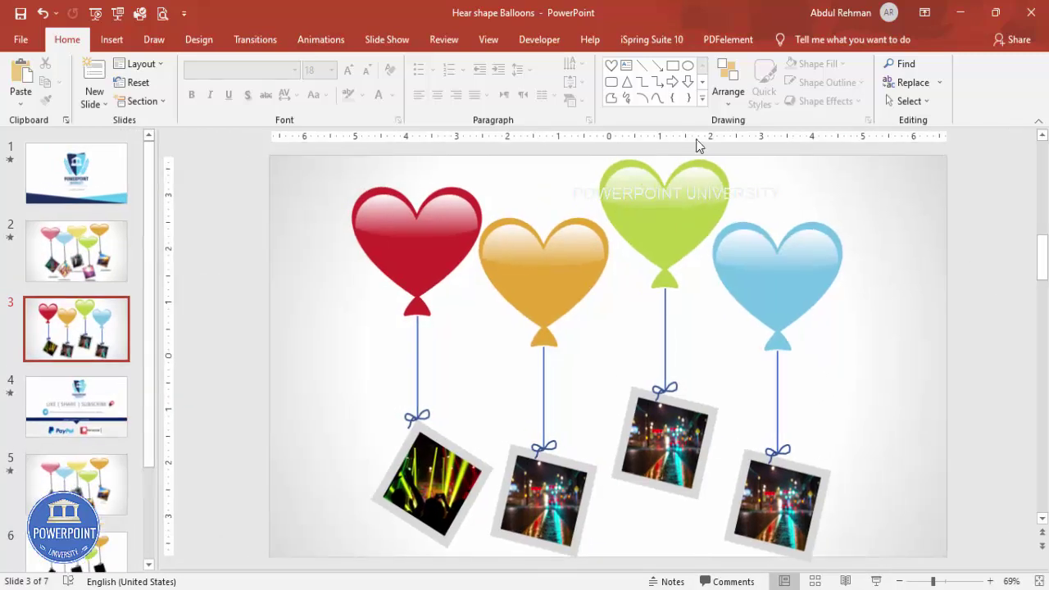
- With the Animation Pane open, give the red, gold, green and blue balloon groups a Fly In entrance
{"action": "left_click", "coordinate": [310, 41]}
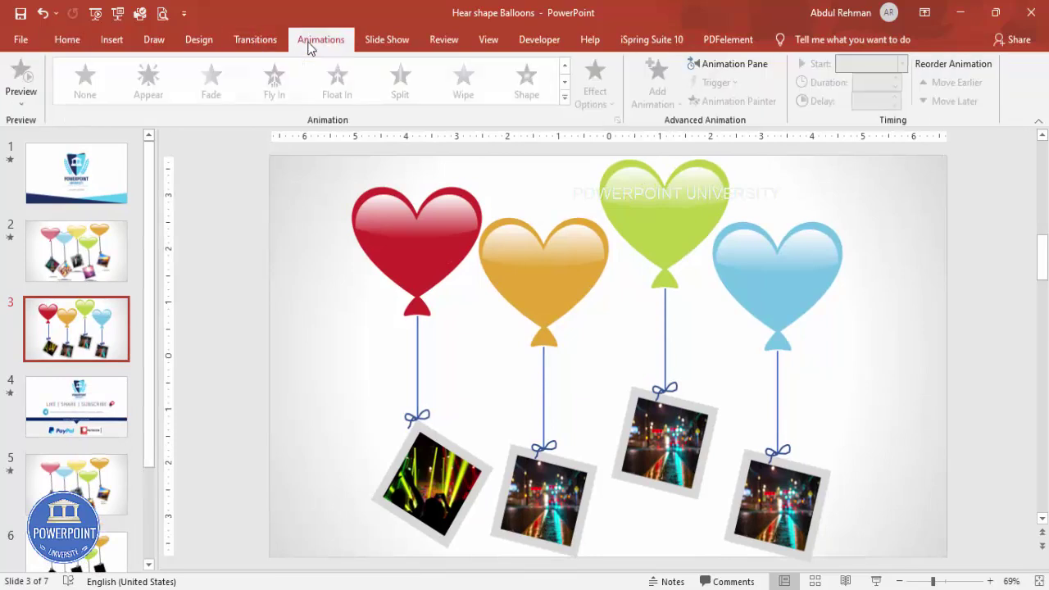
{"action": "left_click", "coordinate": [721, 65]}
{"action": "left_click", "coordinate": [297, 236]}
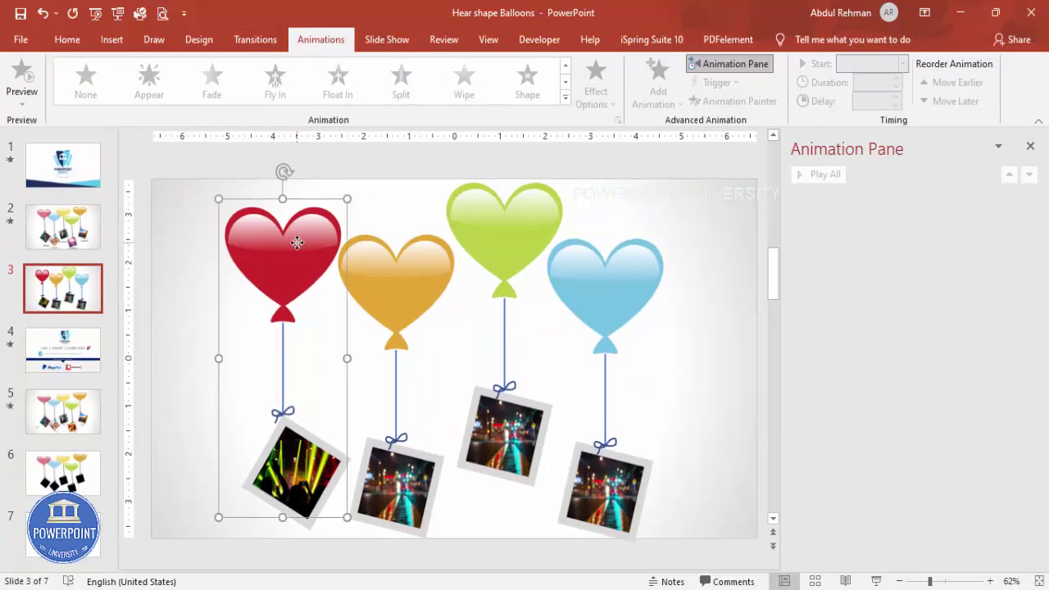
{"action": "left_click", "coordinate": [397, 279], "text": "shift"}
{"action": "left_click", "coordinate": [494, 236], "text": "shift"}
{"action": "left_click", "coordinate": [599, 265], "text": "shift"}
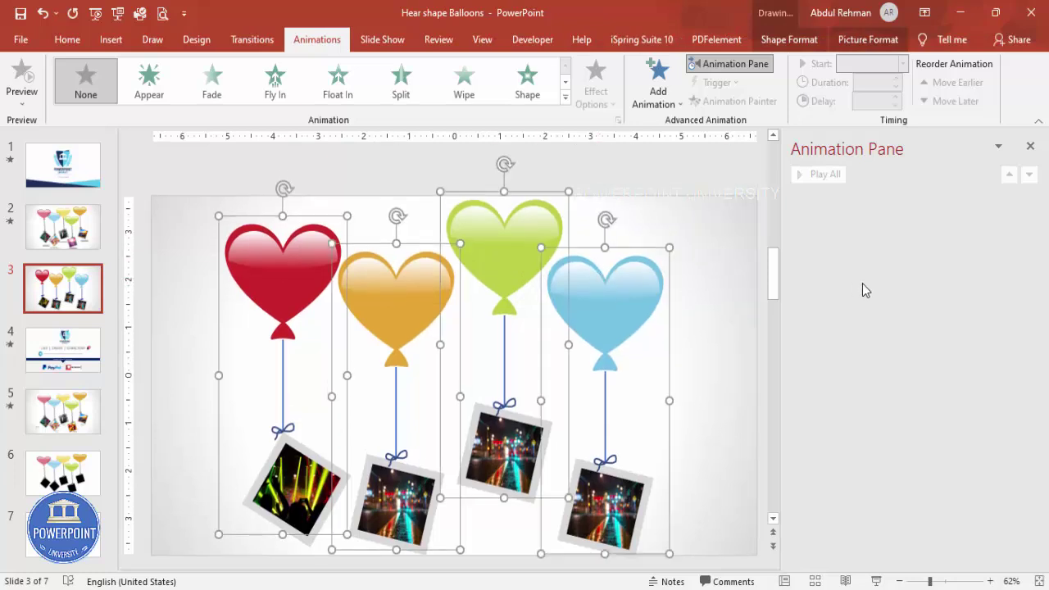
{"action": "left_click", "coordinate": [668, 98]}
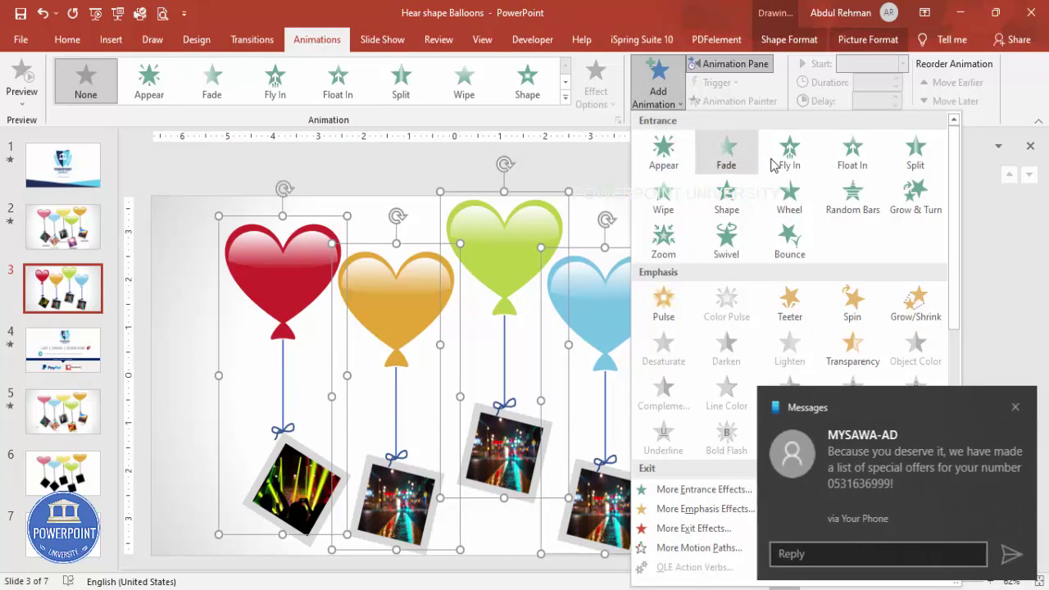
{"action": "left_click", "coordinate": [786, 155]}
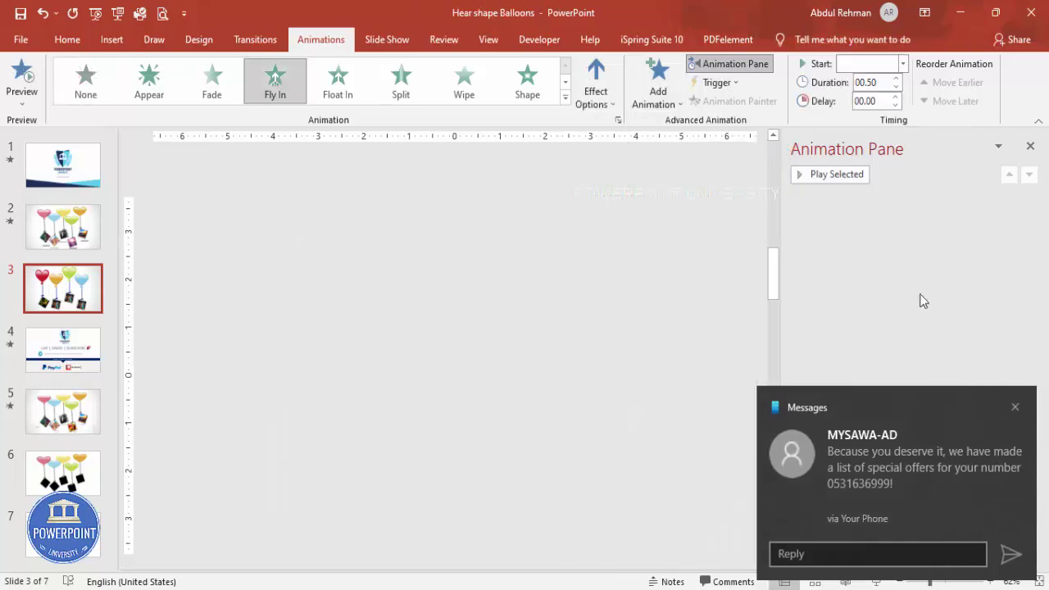
{"action": "left_click", "coordinate": [1015, 405]}
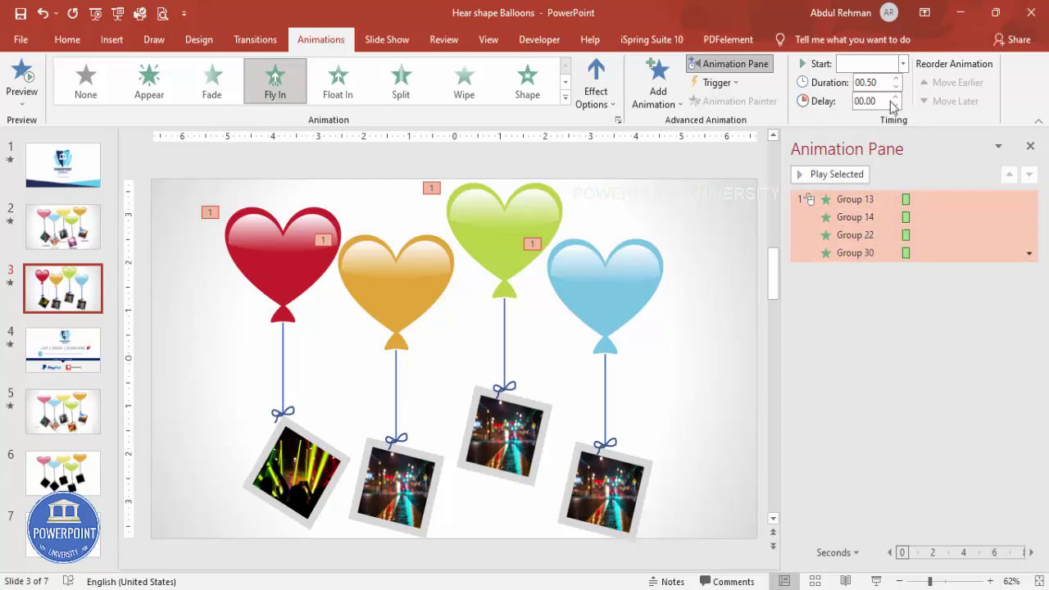
- Set the balloon animations to start On Click and preview them
{"action": "left_click", "coordinate": [902, 64]}
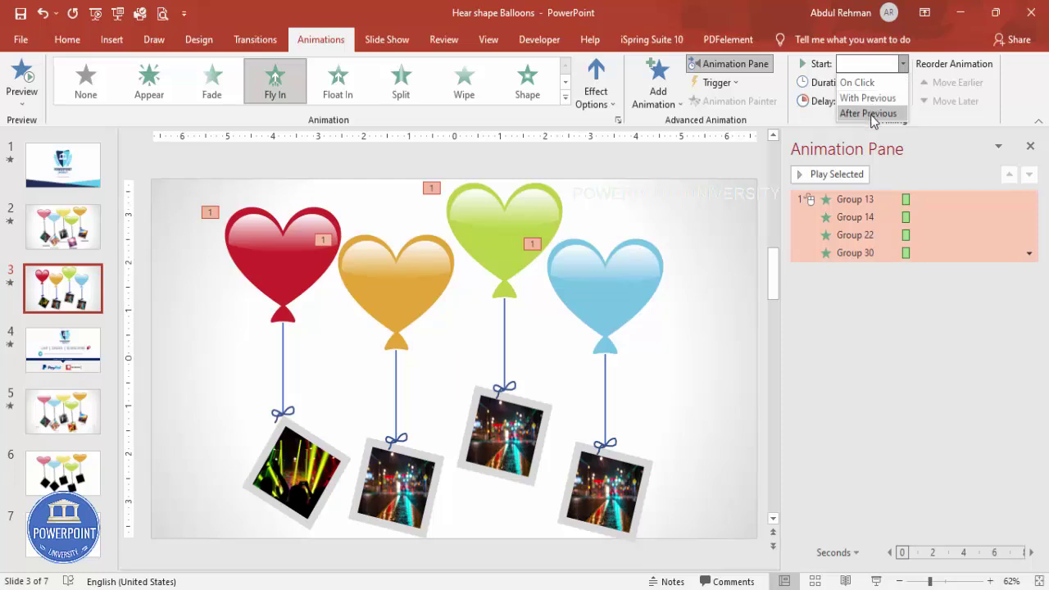
{"action": "left_click", "coordinate": [868, 83]}
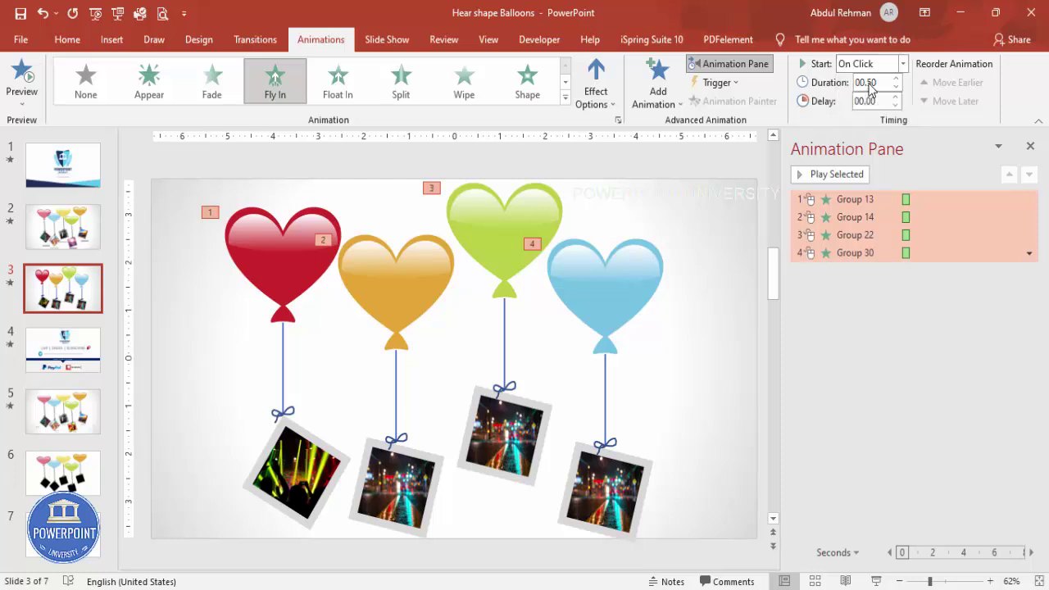
{"action": "left_click", "coordinate": [829, 174]}
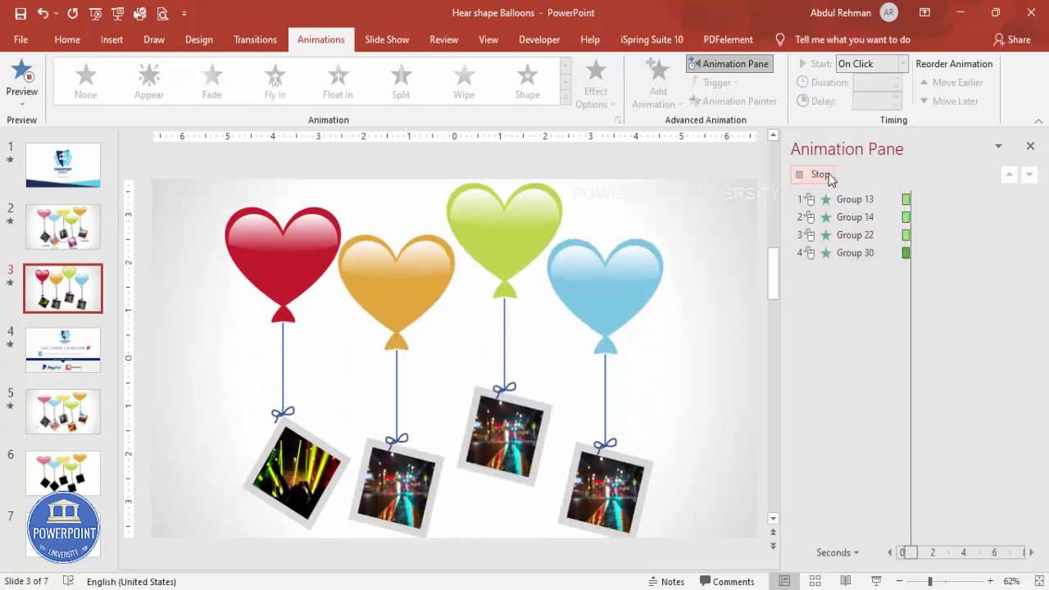
- Add a slight bounce end to all four Fly In effects in Effect Options
{"action": "left_click", "coordinate": [847, 252], "text": "shift"}
{"action": "left_click", "coordinate": [1029, 253]}
{"action": "left_click", "coordinate": [938, 326]}
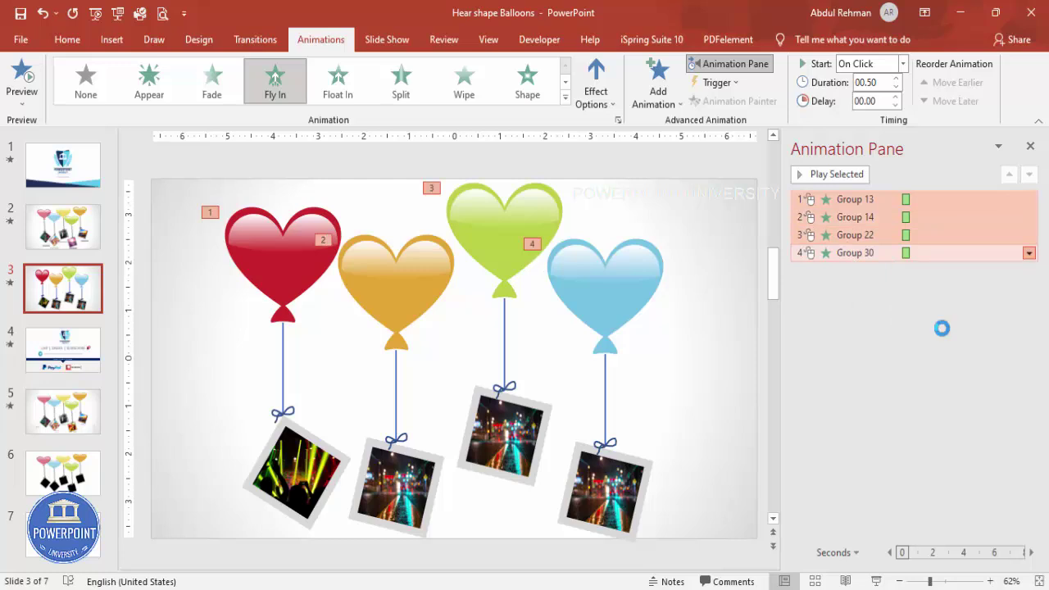
{"action": "left_click_drag", "start_coordinate": [489, 291], "coordinate": [502, 291]}
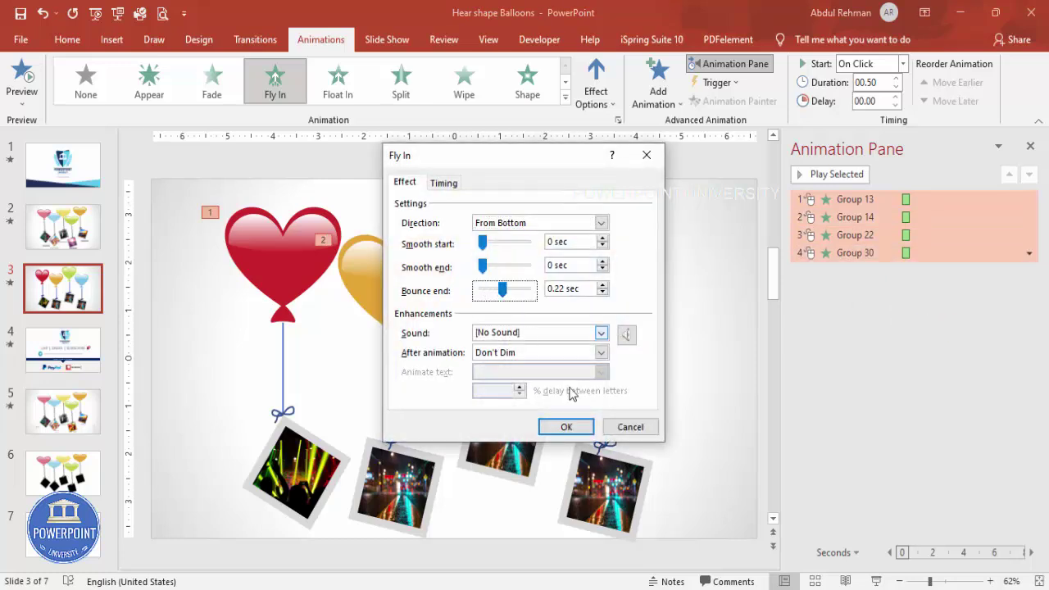
{"action": "left_click", "coordinate": [565, 427]}
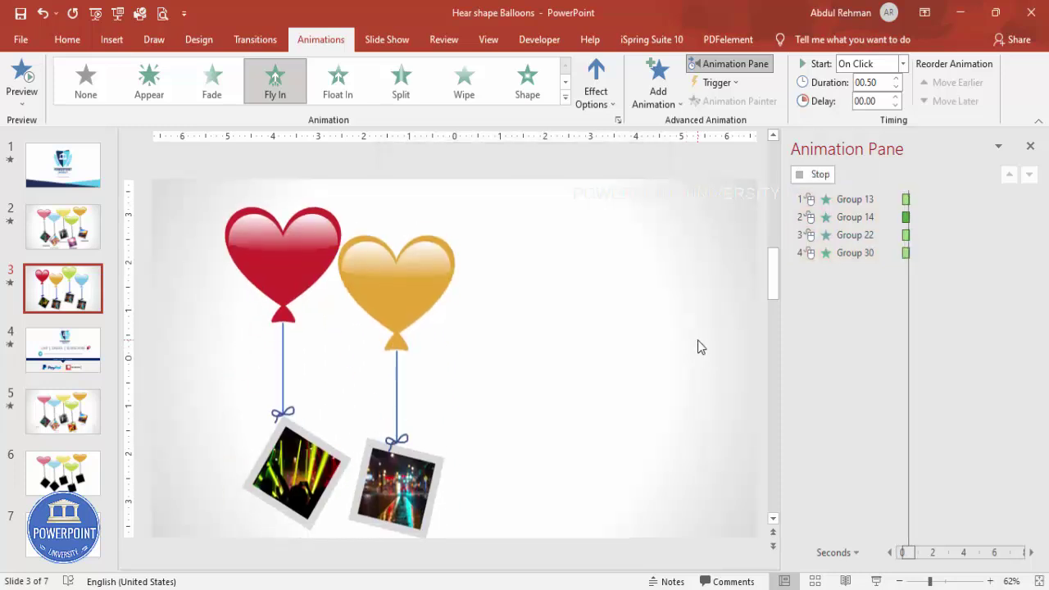